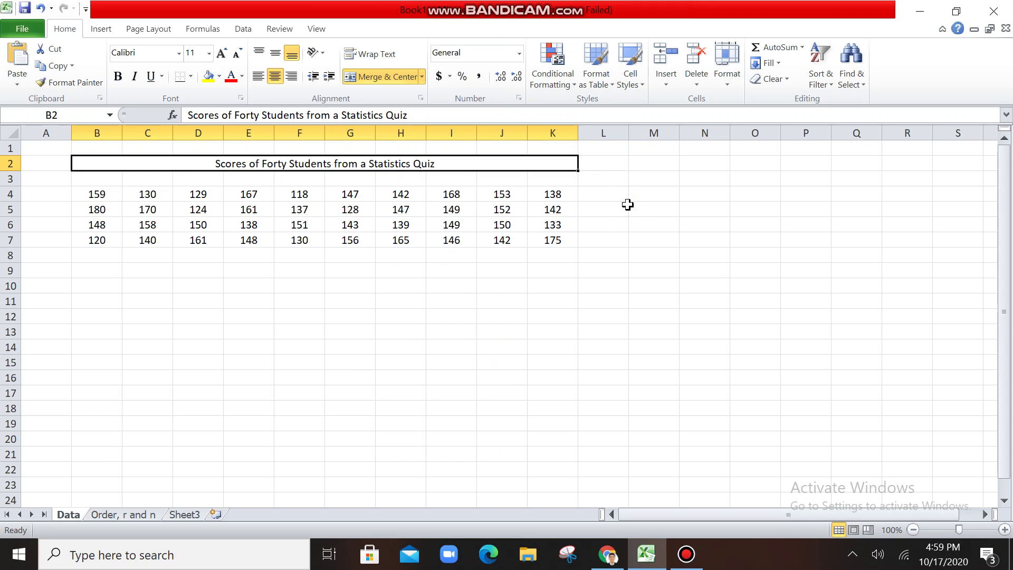
- Copy the forty quiz scores in B4:K7
left_click(468, 282)
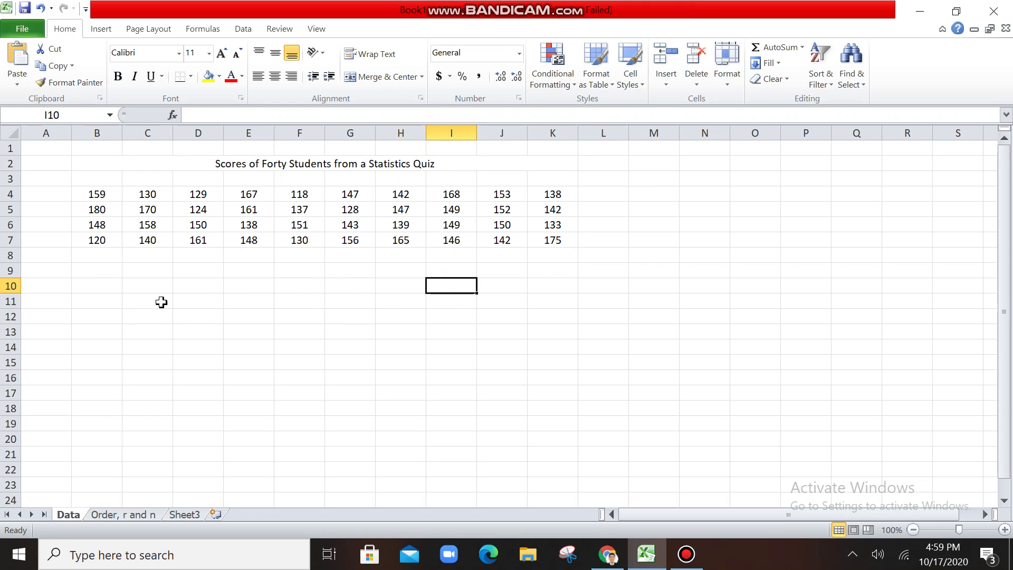
left_click(247, 286)
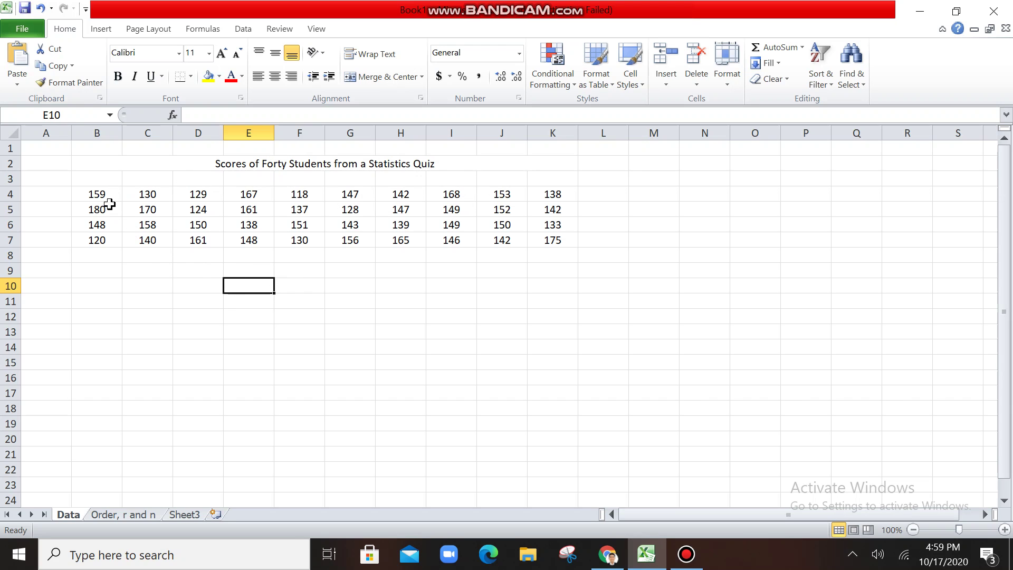
left_click_drag(100, 195, 563, 237)
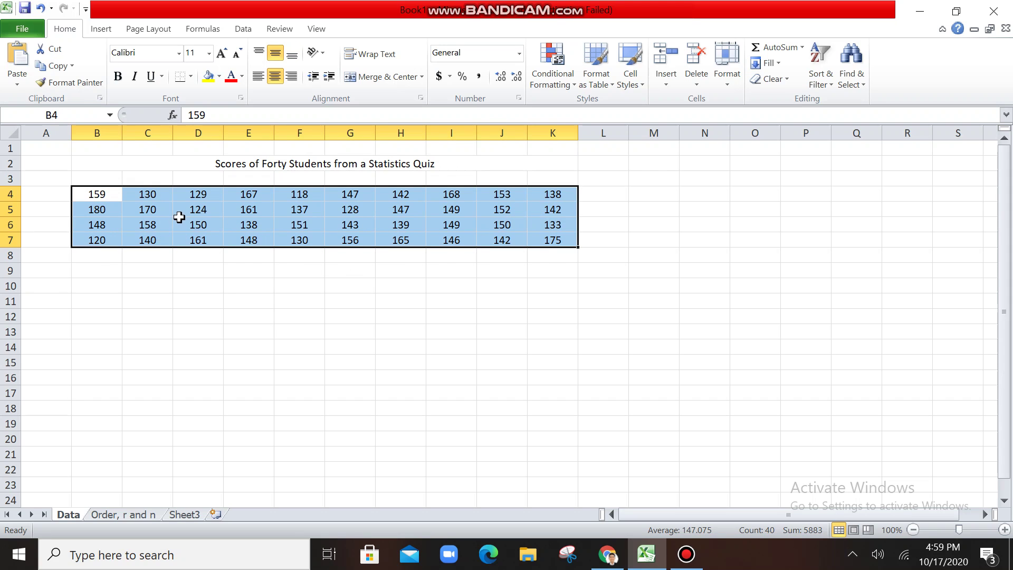
left_click(101, 195)
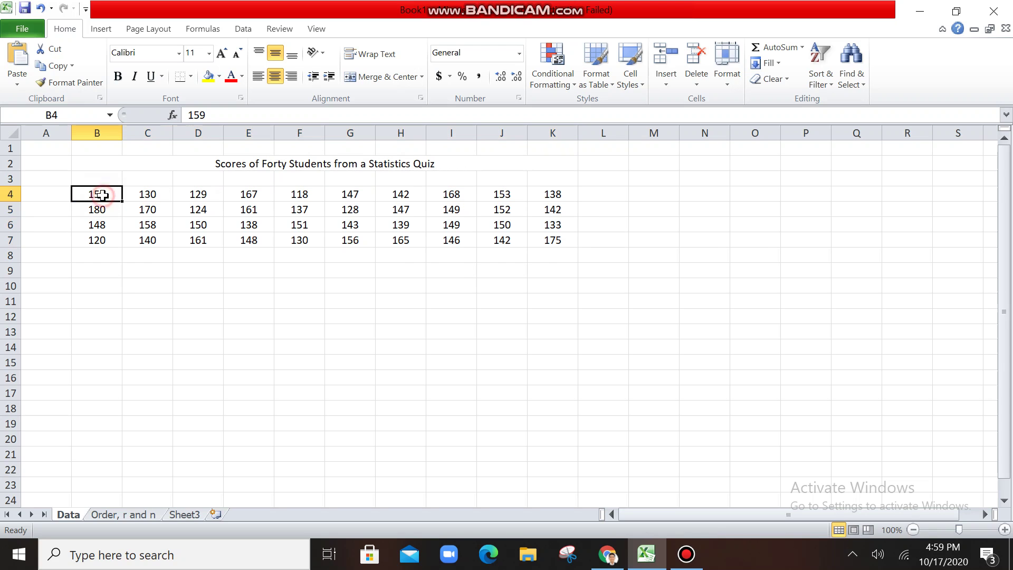
left_click(207, 266)
left_click_drag(100, 195, 542, 242)
key("ctrl+c")
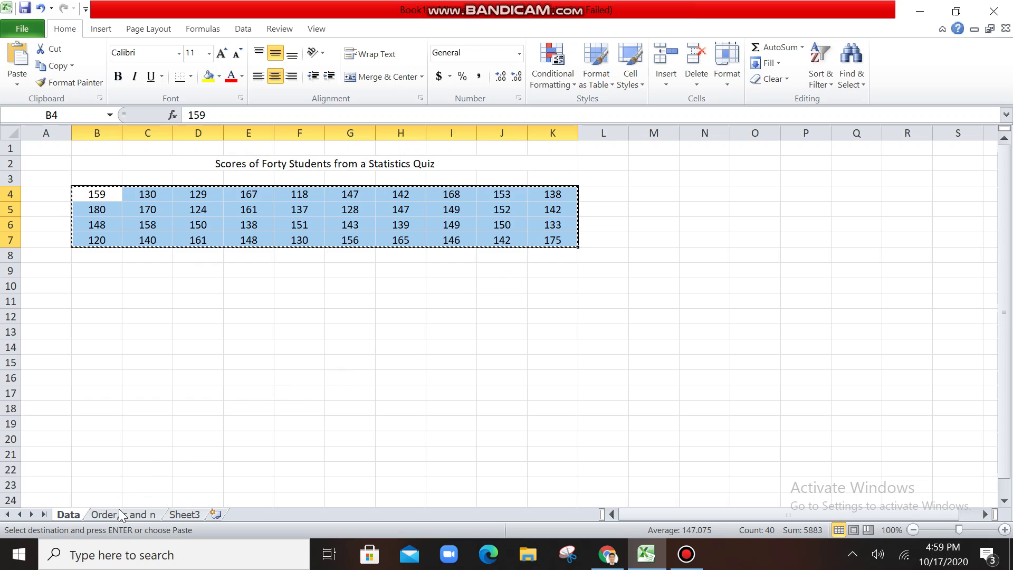
- Paste the scores starting at C3 on the 'Order, r and n' sheet
left_click(123, 515)
left_click(107, 166)
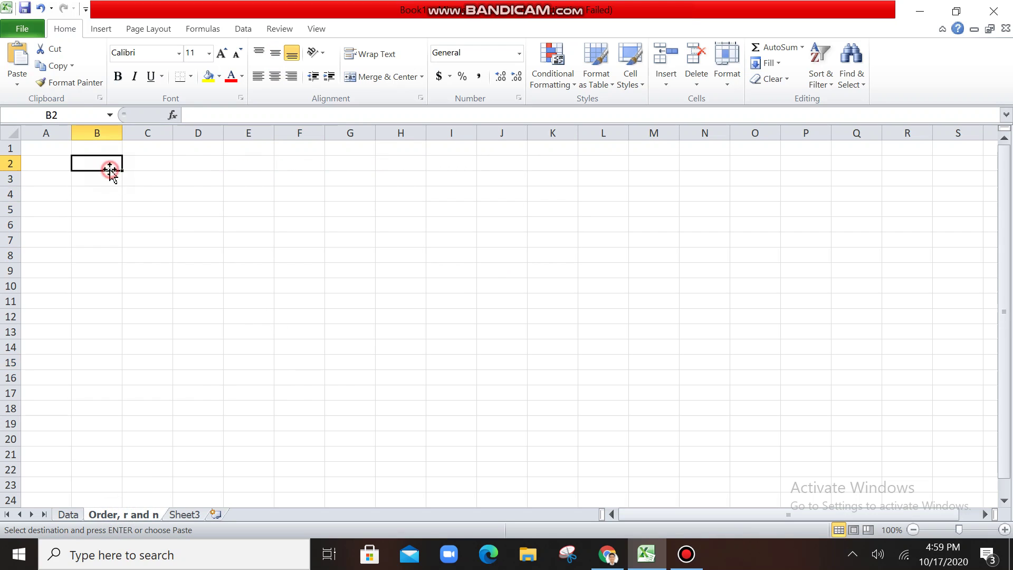
left_click(130, 181)
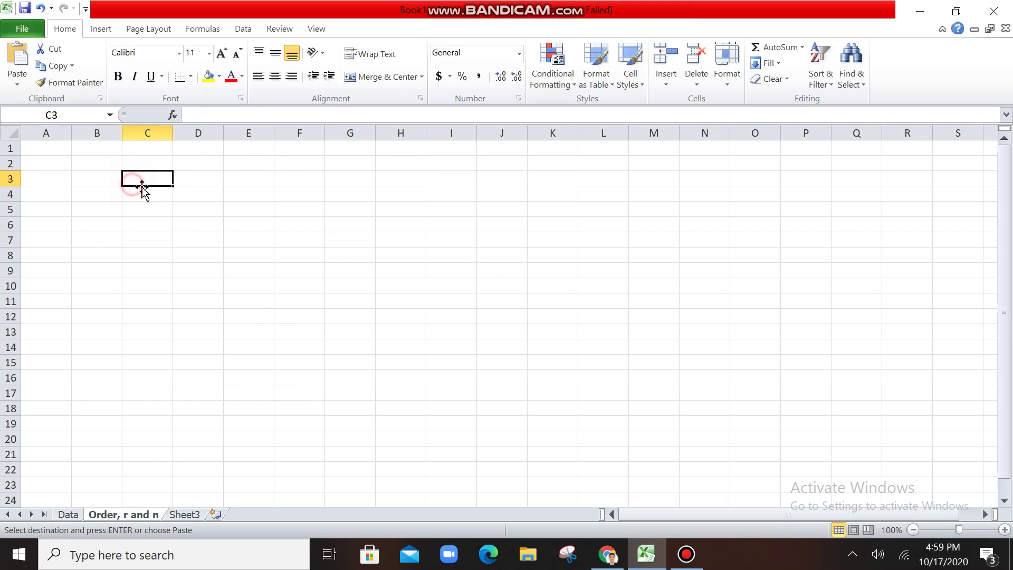
key("ctrl+v")
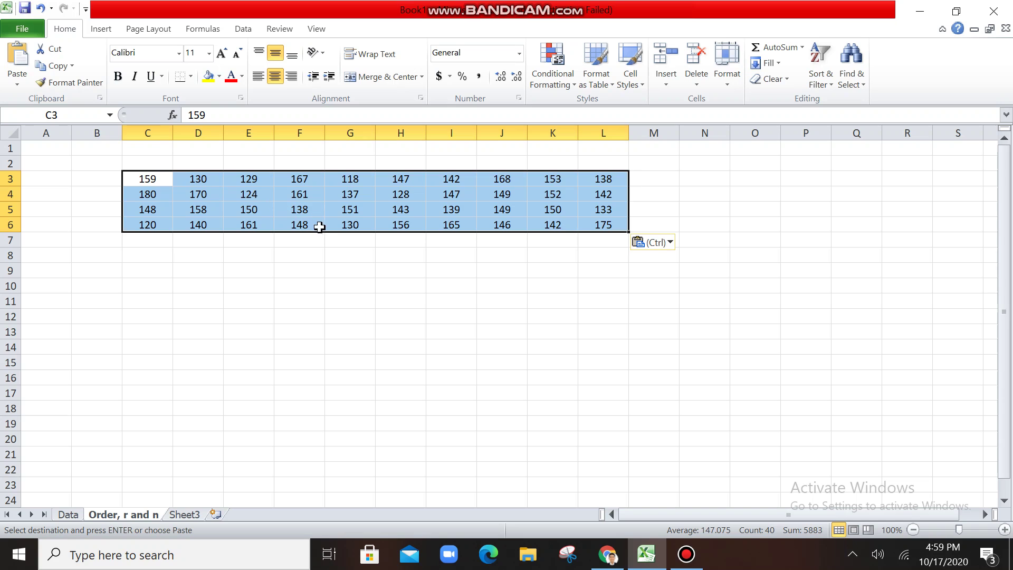
left_click(300, 269)
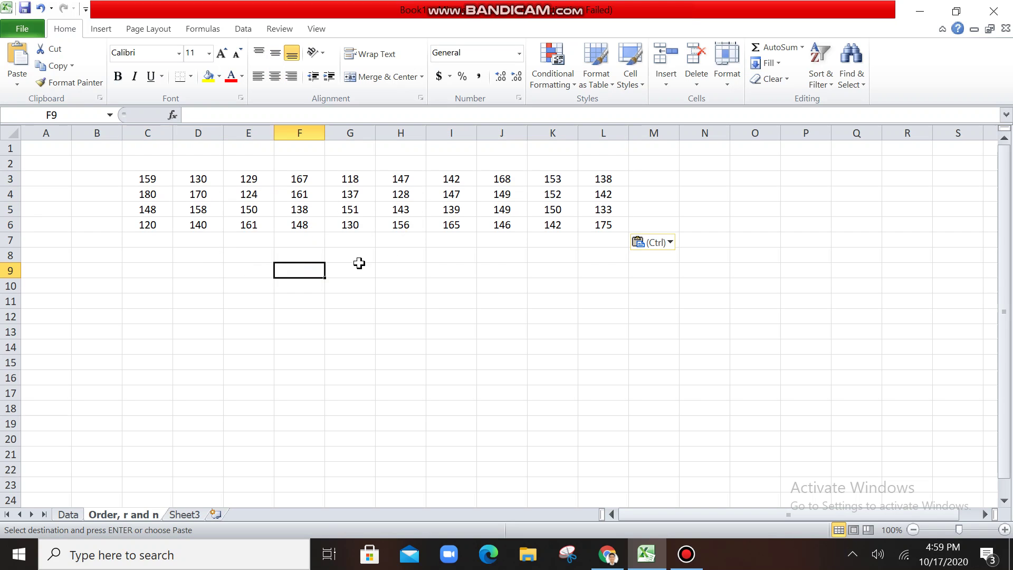
left_click(507, 258)
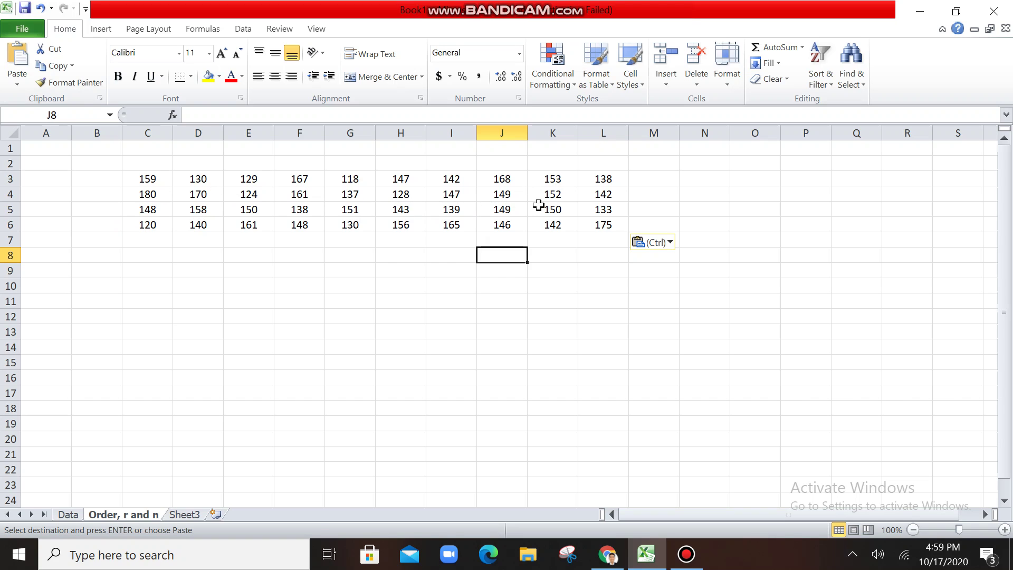
left_click(340, 254)
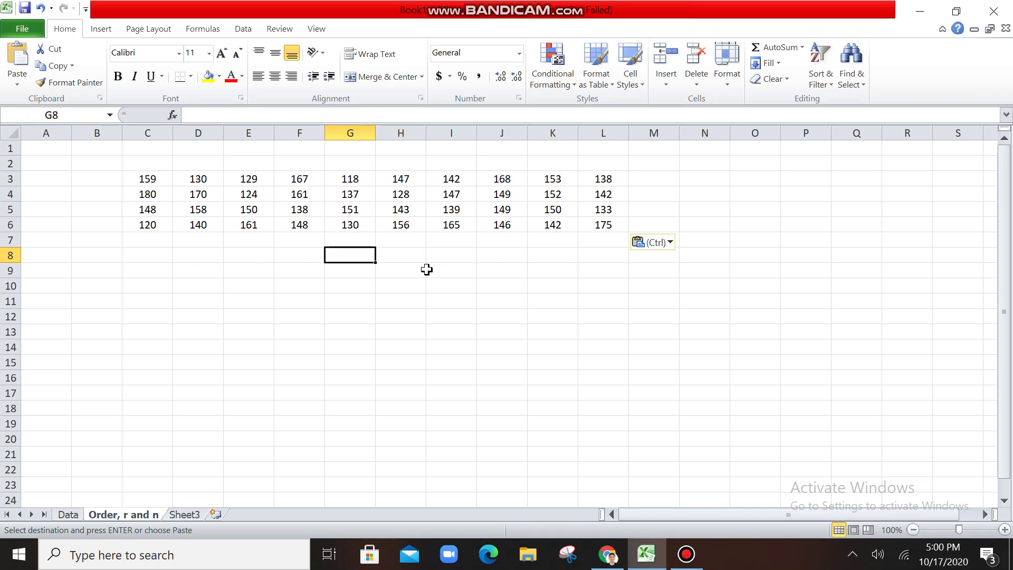
- Move the column D and E scores into C7:C14, clearing the originals
left_click_drag(198, 180, 198, 221)
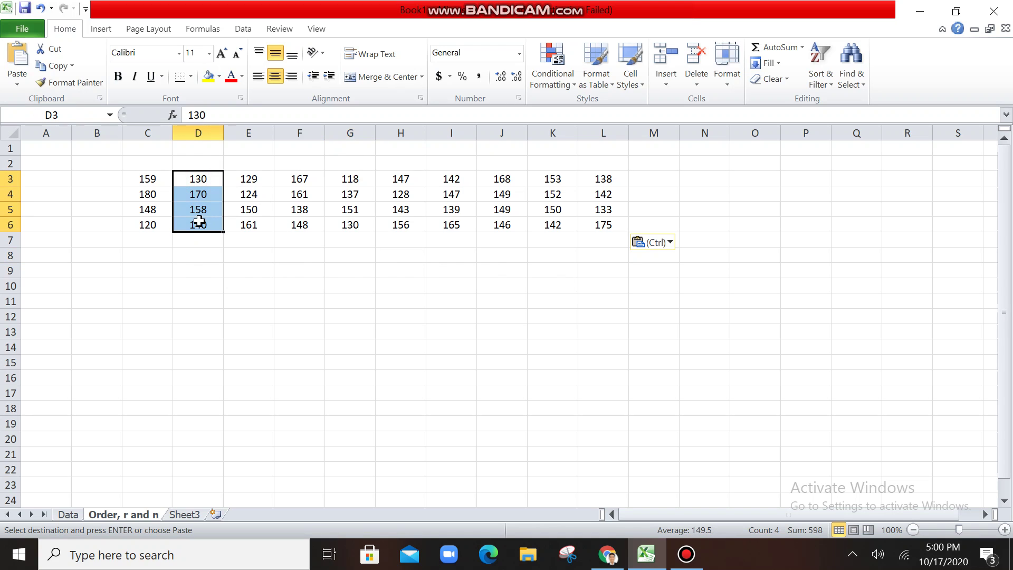
key("ctrl+c")
left_click(166, 239)
key("ctrl+v")
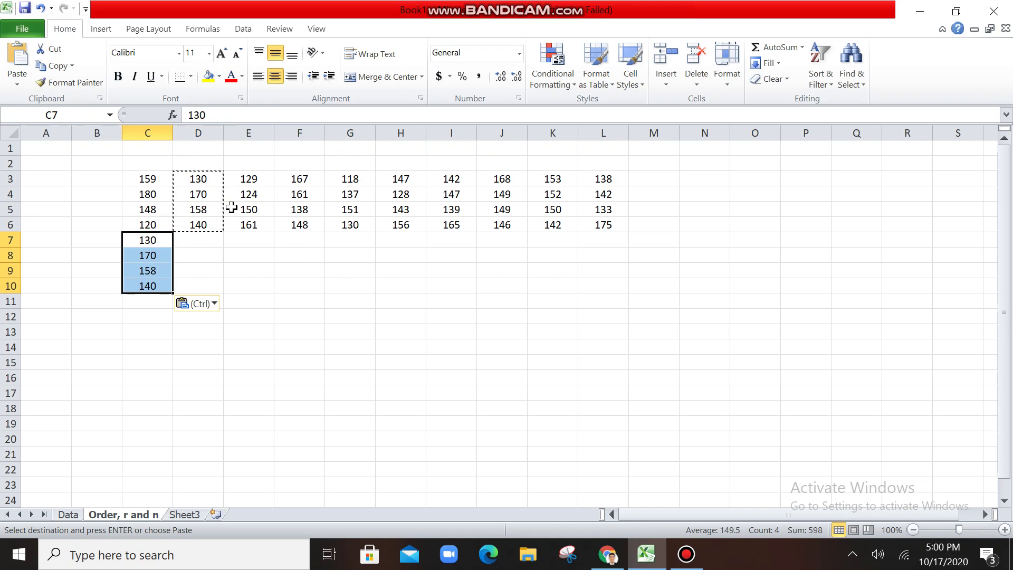
left_click_drag(198, 178, 199, 224)
key("Delete")
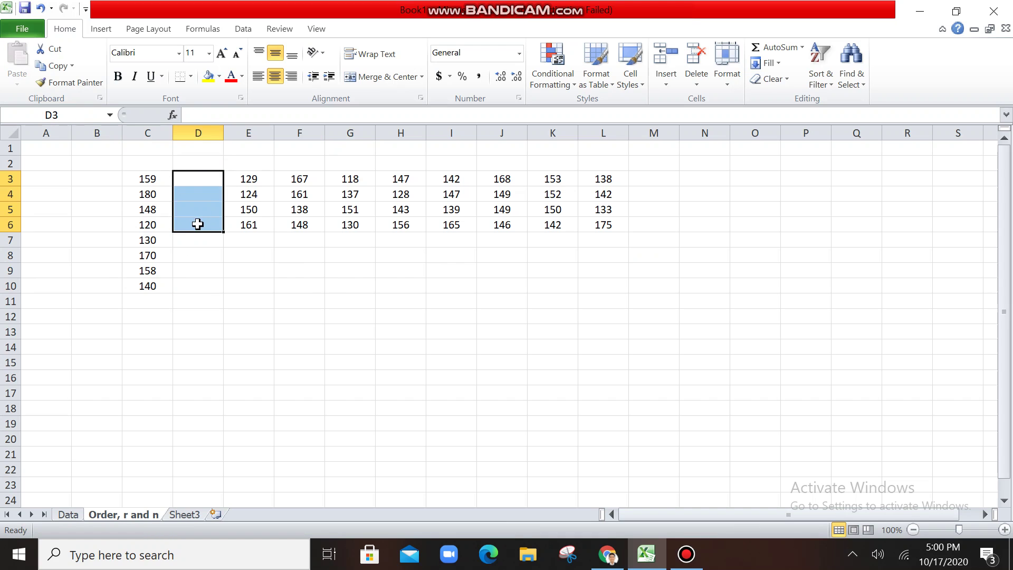
left_click_drag(237, 176, 248, 221)
key("ctrl+c")
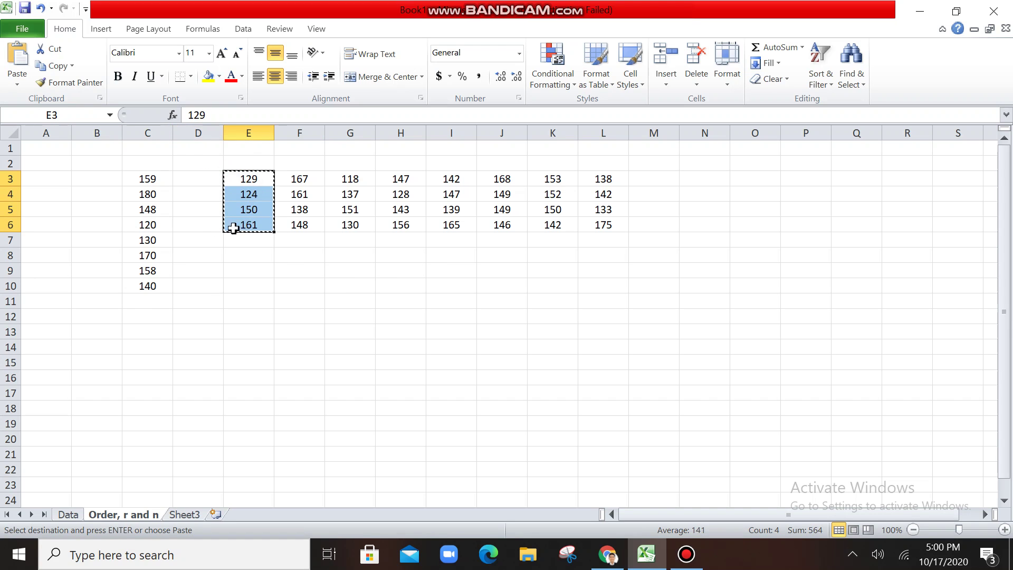
left_click(169, 303)
key("ctrl+v")
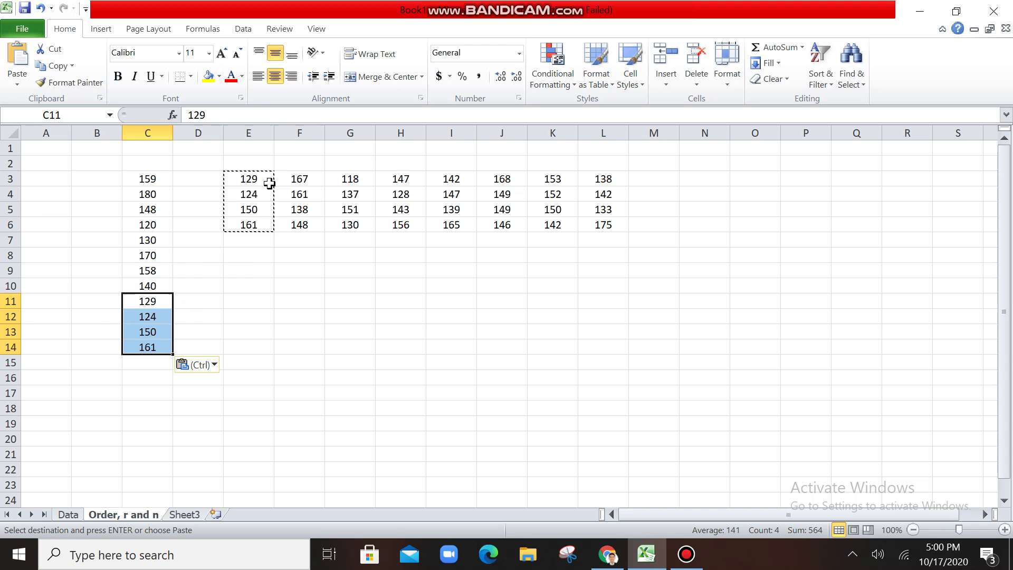
left_click_drag(253, 178, 249, 225)
key("Delete")
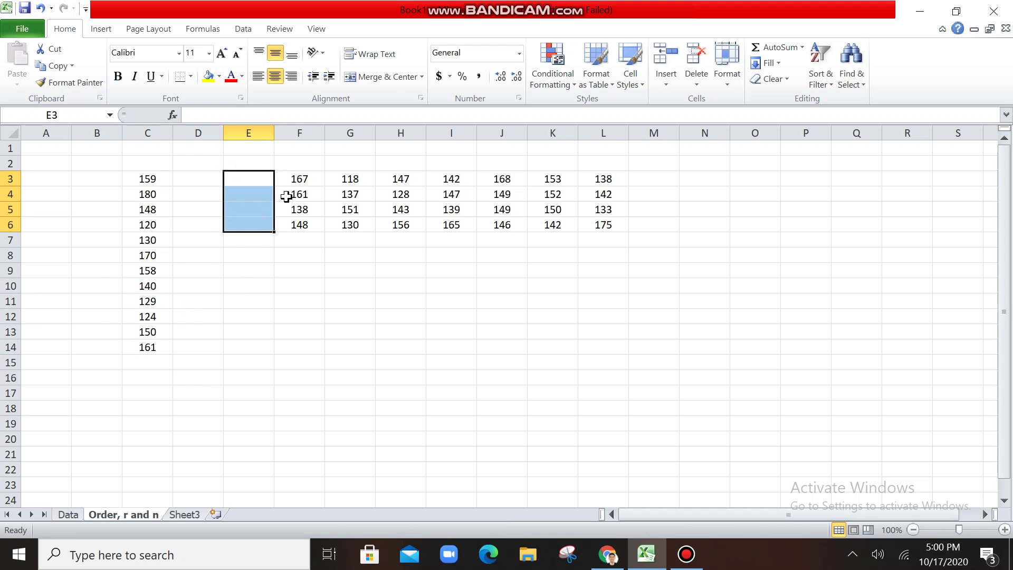
- Move the column F and G scores into C15:C22, clearing the originals
left_click_drag(296, 179, 293, 225)
key("ctrl+c")
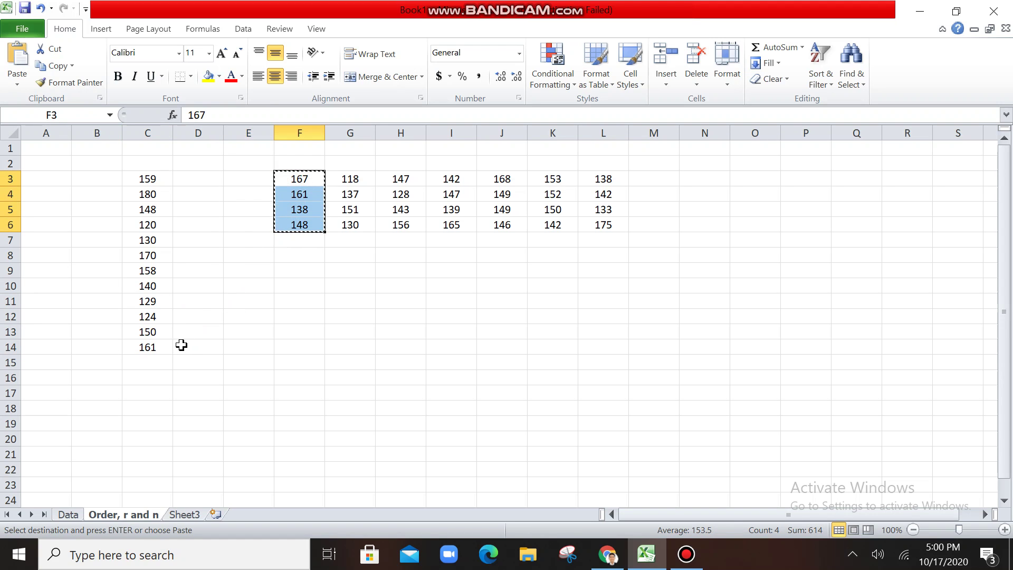
left_click(153, 362)
key("ctrl+v")
left_click_drag(301, 179, 311, 222)
key("Delete")
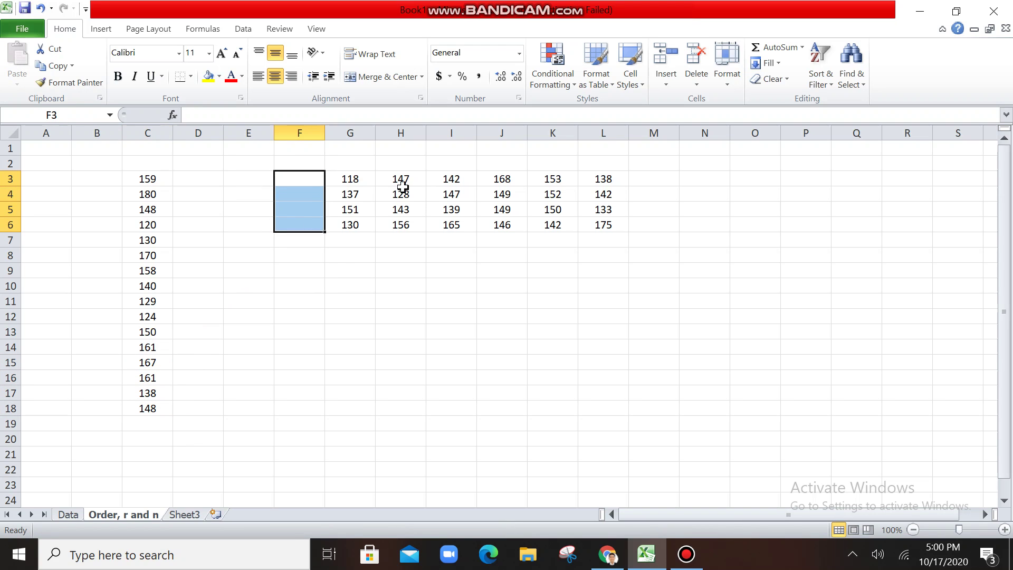
left_click_drag(363, 180, 362, 222)
key("ctrl+c")
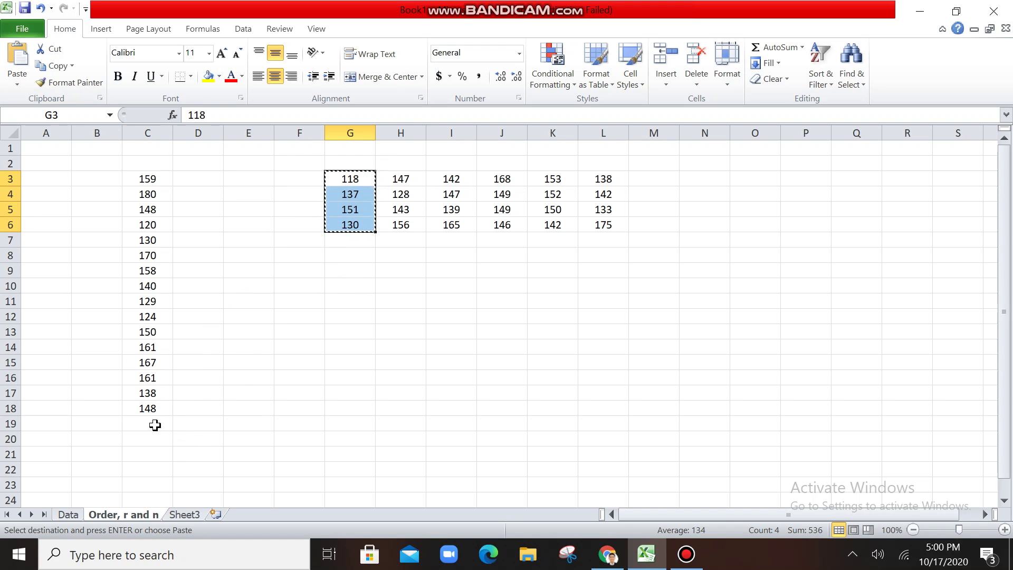
left_click(153, 424)
key("ctrl+v")
scroll(369, 290, "down", 1)
scroll(386, 248, "up", 1)
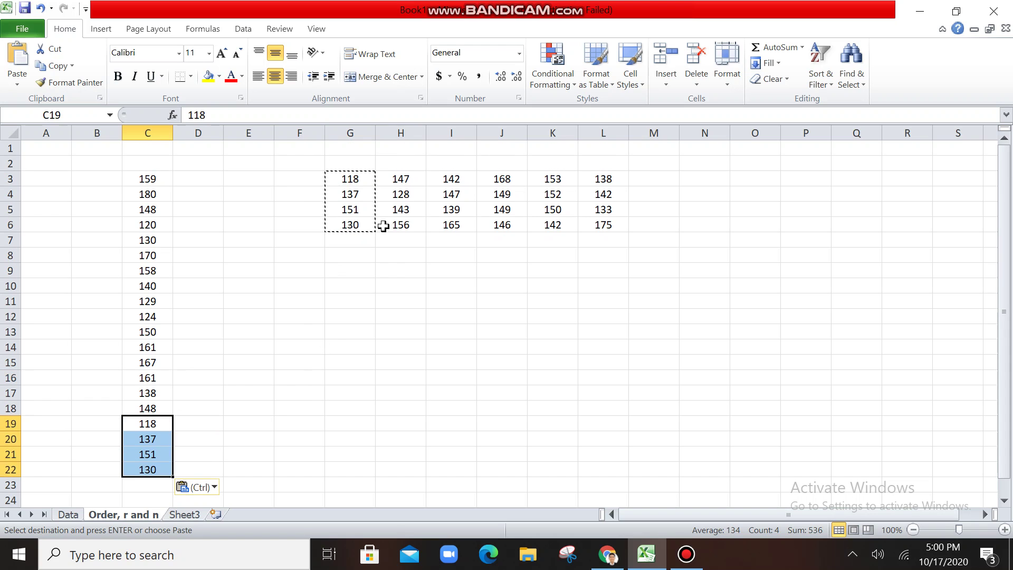
left_click_drag(352, 180, 357, 223)
key("Delete")
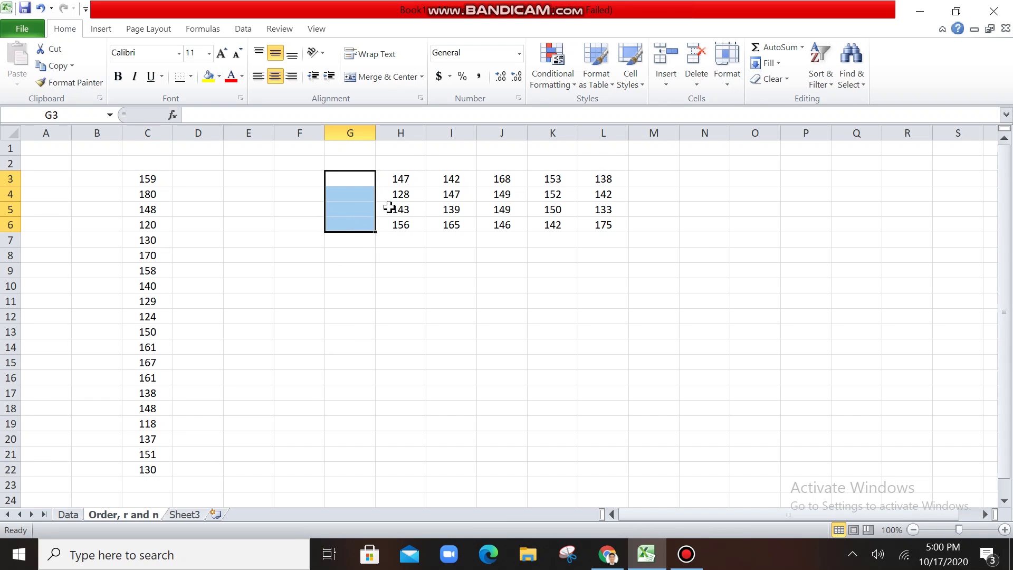
- Move the column H and I scores into C23:C30, clearing H3:I6
left_click_drag(401, 182, 401, 226)
key("ctrl+c")
scroll(269, 352, "down", 2)
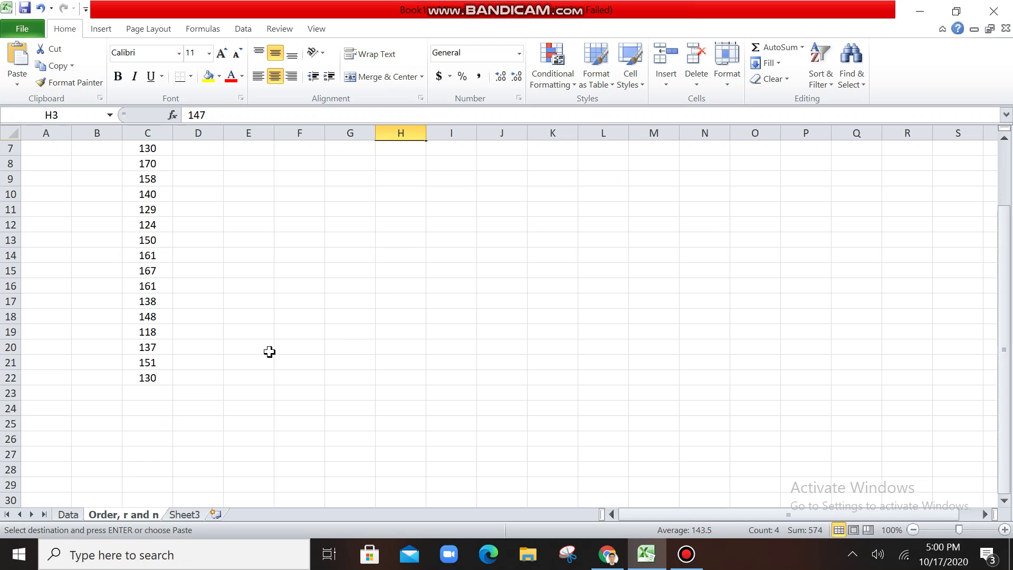
left_click(149, 391)
key("ctrl+v")
scroll(448, 380, "up", 2)
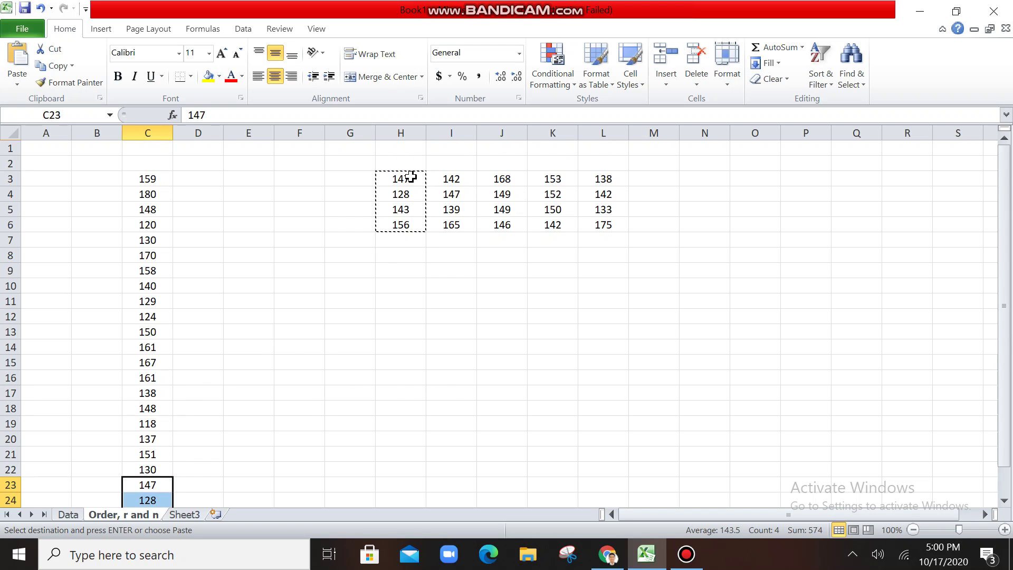
left_click_drag(406, 176, 412, 223)
key("Delete")
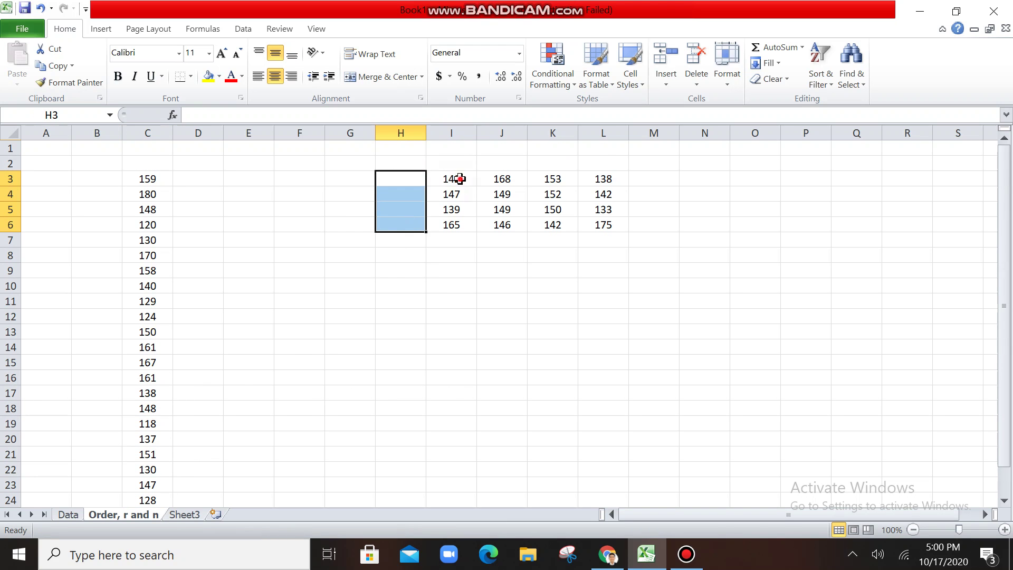
left_click_drag(452, 179, 456, 220)
key("ctrl+c")
scroll(275, 358, "down", 6)
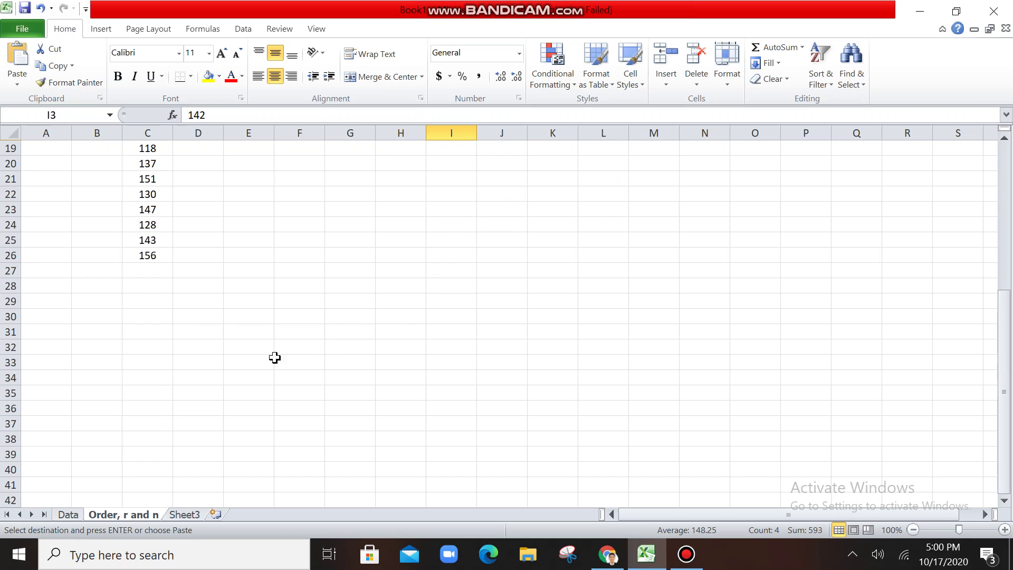
left_click(147, 273)
key("ctrl+v")
scroll(341, 314, "up", 6)
left_click(460, 180)
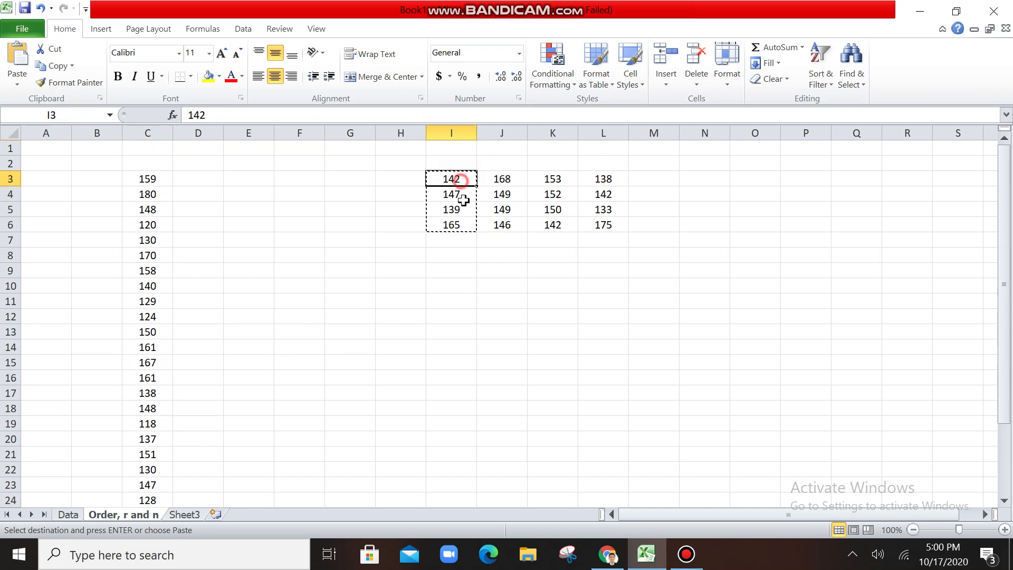
left_click_drag(463, 200, 462, 227)
key("Delete")
- Move the column J and K scores into C31:C38, clearing J3:K6
left_click_drag(510, 179, 513, 218)
key("ctrl+c")
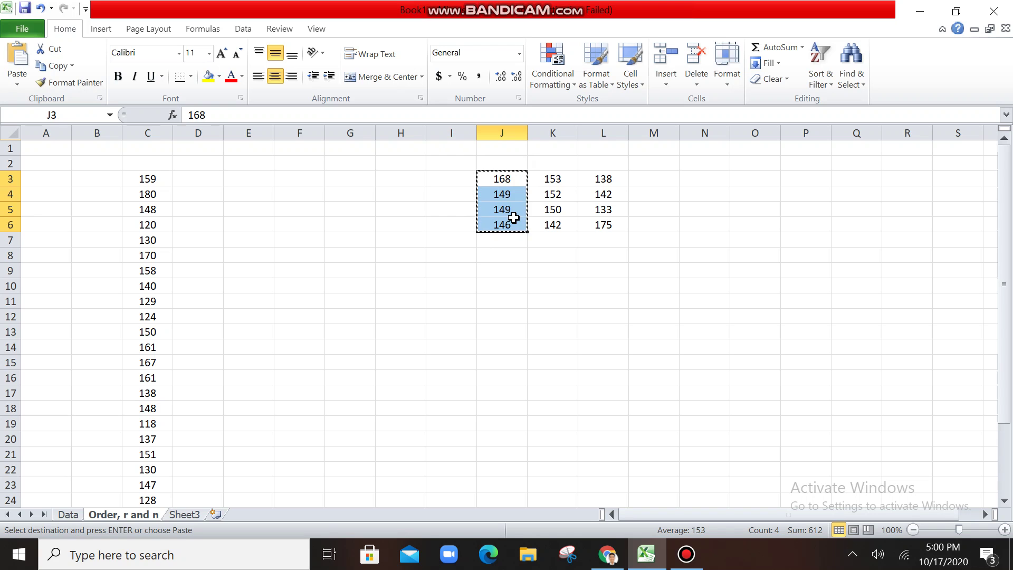
scroll(248, 291, "down", 6)
left_click(153, 337)
key("ctrl+v")
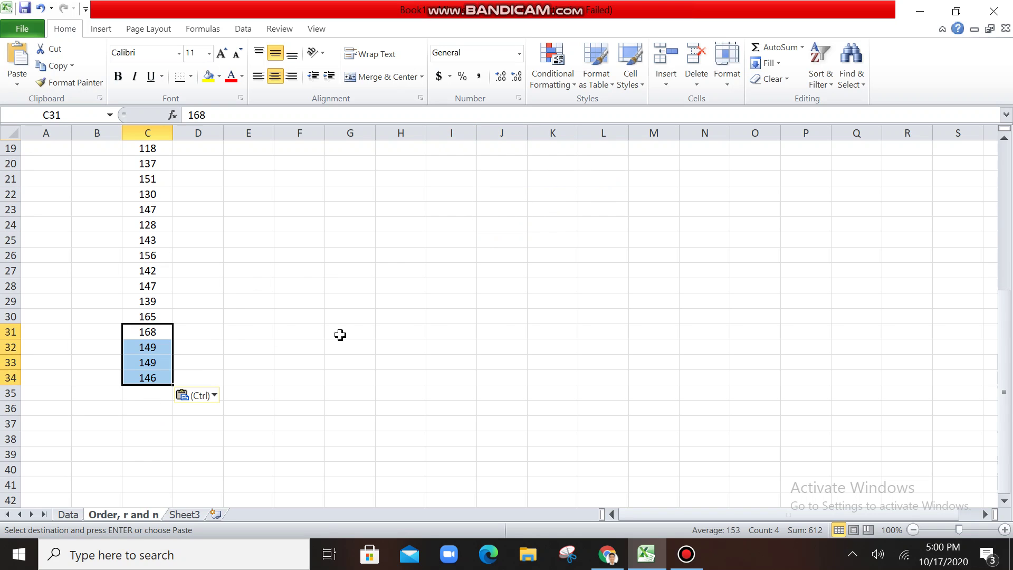
scroll(535, 228, "up", 6)
left_click_drag(504, 178, 506, 225)
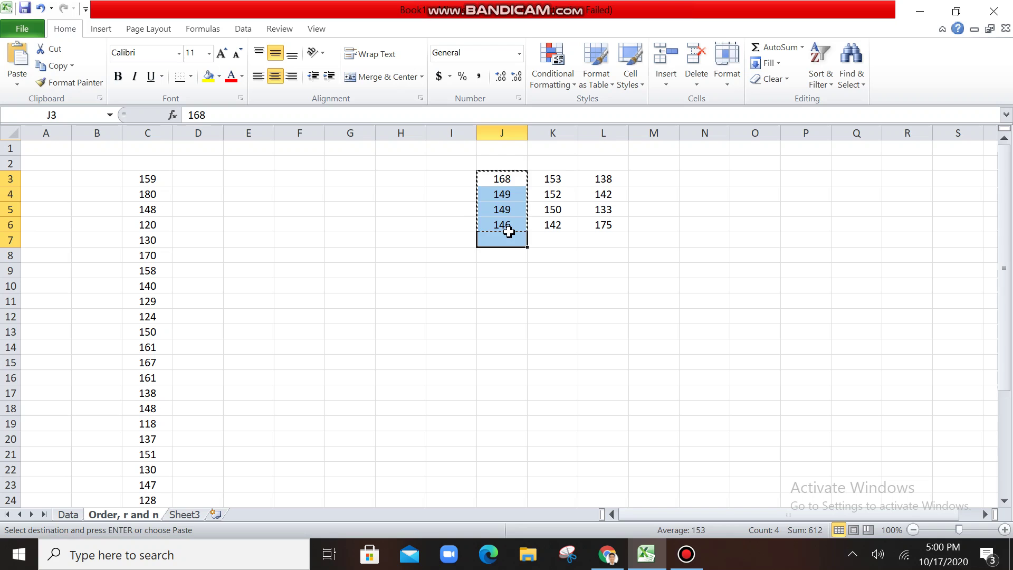
key("Delete")
left_click_drag(552, 180, 550, 226)
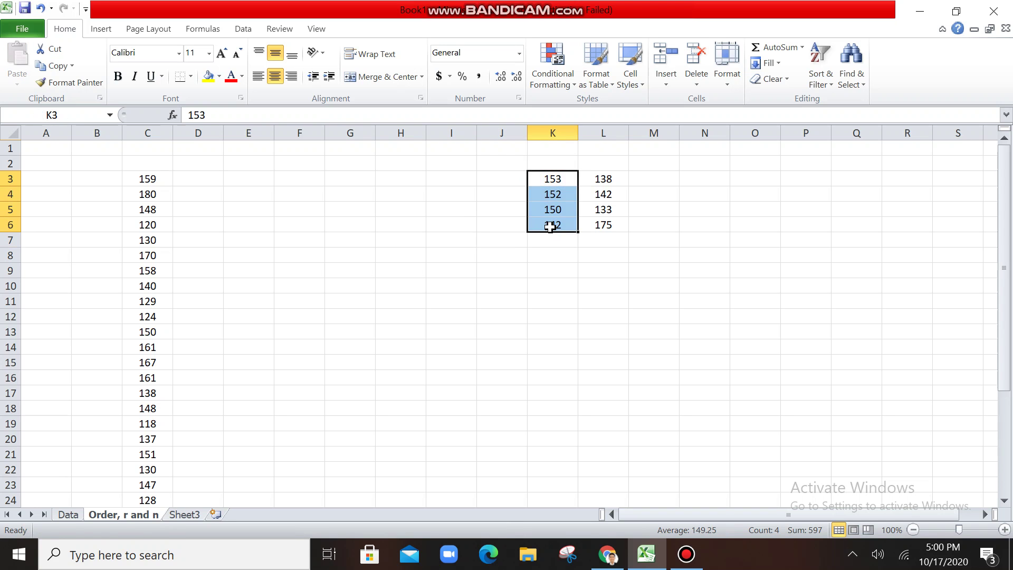
key("ctrl+c")
scroll(108, 323, "down", 8)
left_click(154, 300)
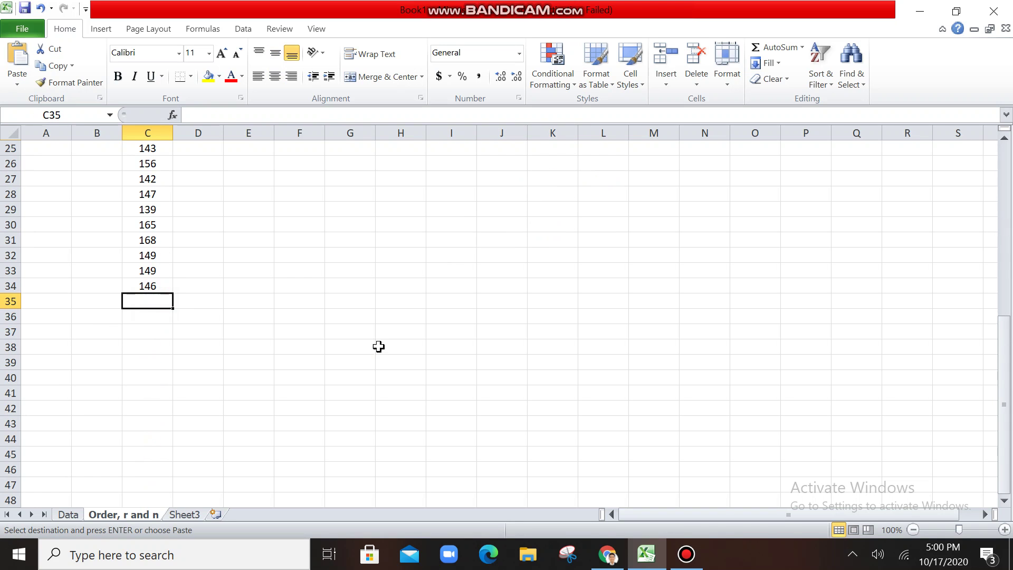
key("ctrl+v")
scroll(459, 316, "up", 8)
left_click(567, 184)
left_click_drag(568, 183, 568, 224)
key("Delete")
- Move the column L scores into C39:C42, clearing L3:L6
left_click_drag(604, 182, 610, 226)
key("ctrl+c")
scroll(280, 326, "down", 9)
scroll(280, 325, "down", 2)
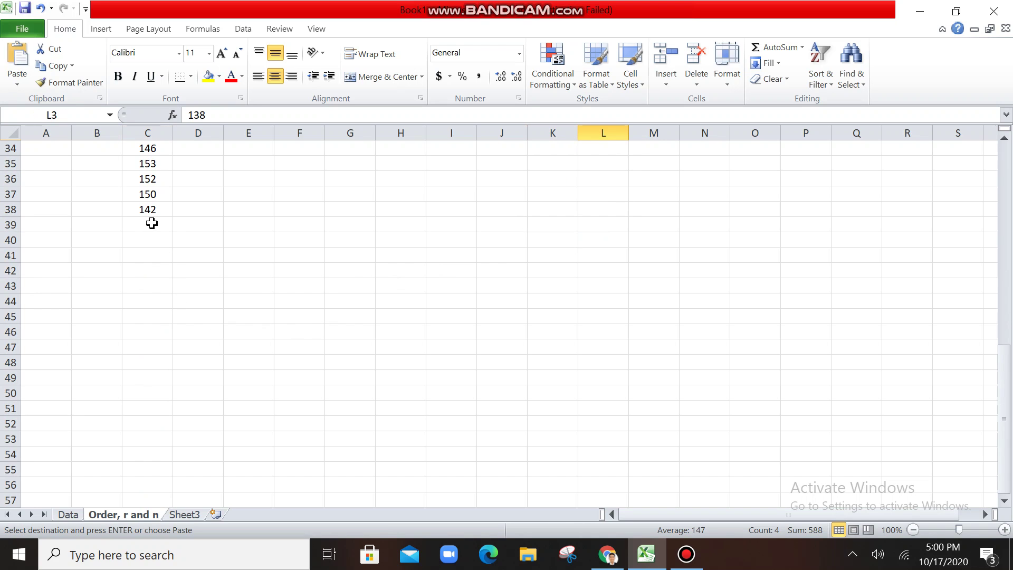
left_click(149, 222)
key("ctrl+v")
scroll(559, 311, "up", 5)
scroll(559, 311, "up", 6)
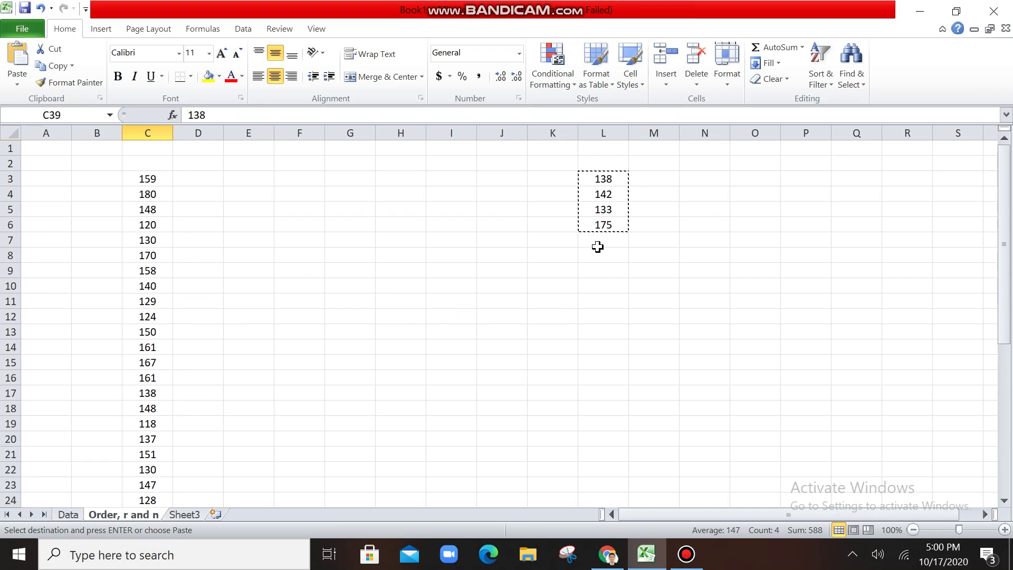
left_click_drag(605, 176, 615, 224)
key("Delete")
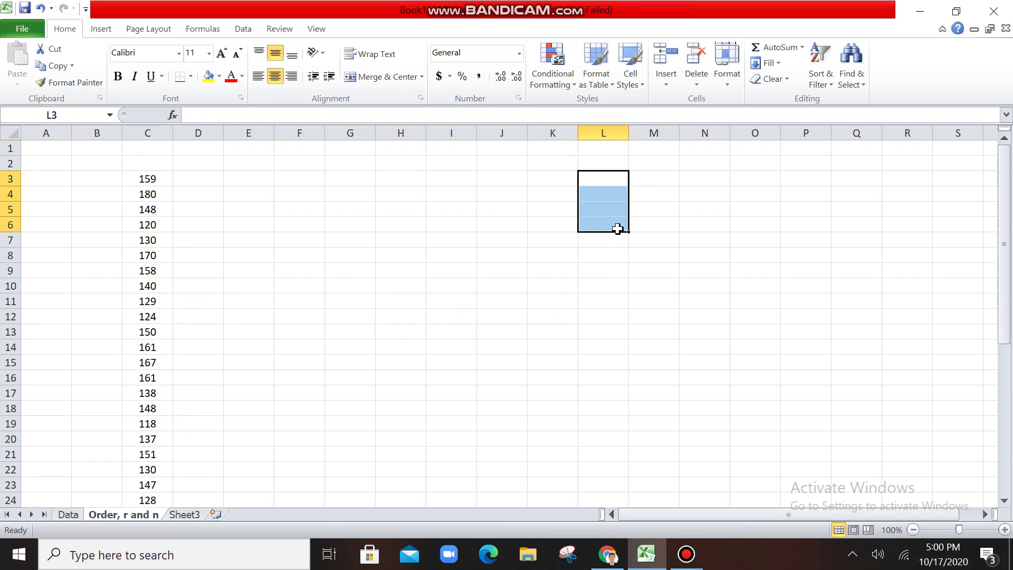
scroll(260, 326, "down", 14)
scroll(248, 324, "up", 3)
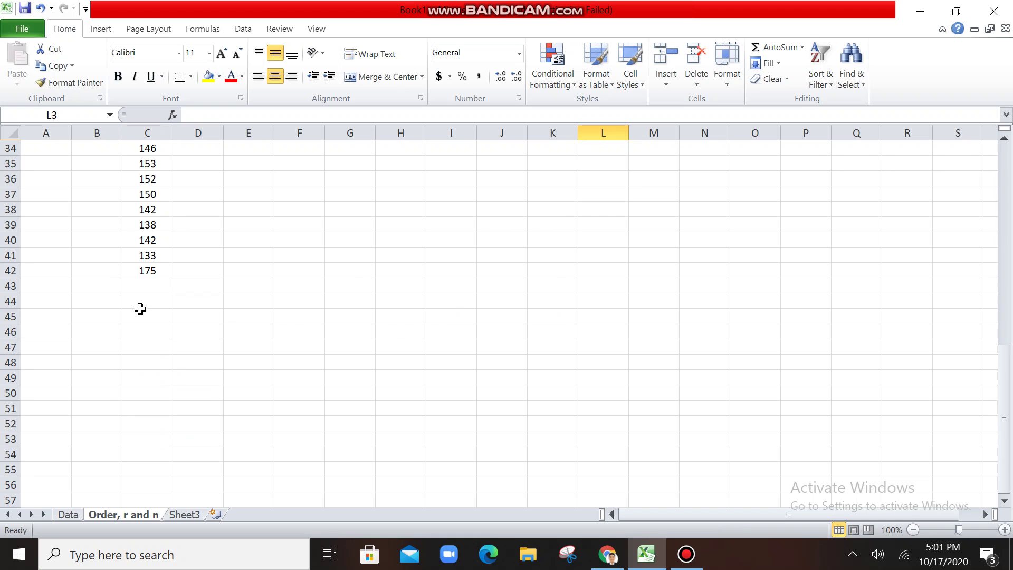
left_click(149, 288)
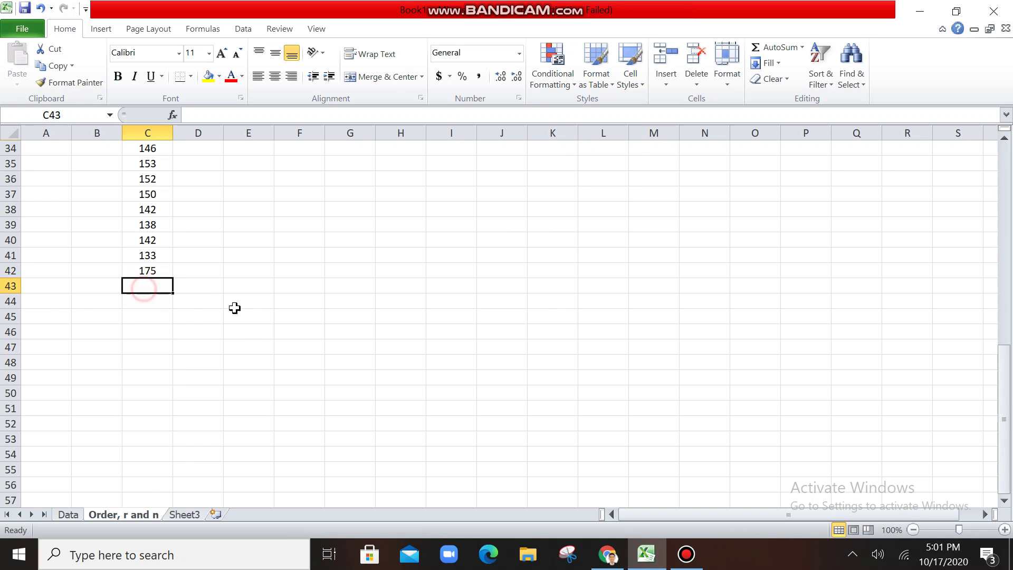
scroll(233, 307, "up", 11)
scroll(284, 349, "down", 13)
scroll(226, 317, "up", 1)
left_click(147, 256)
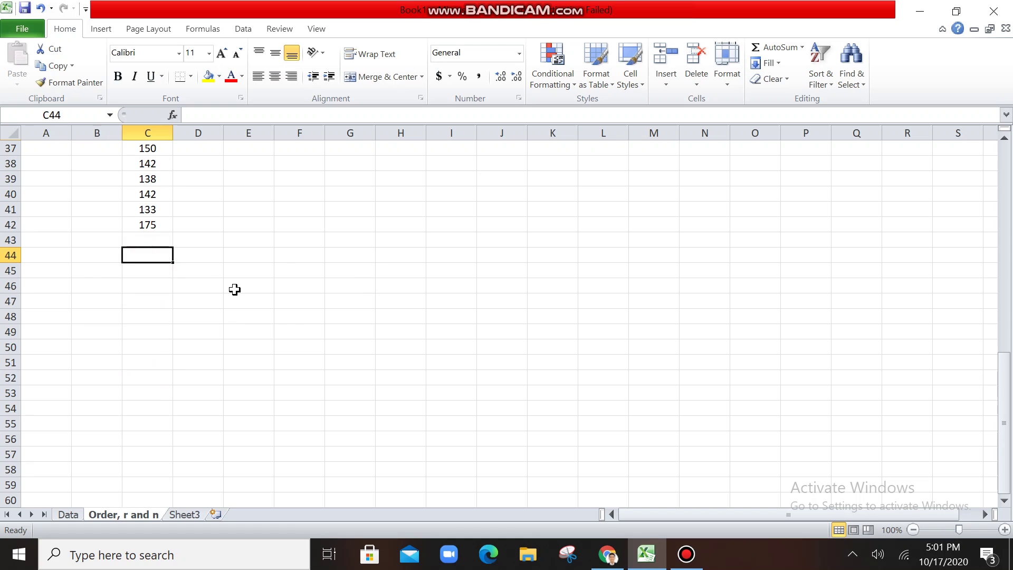
- Label B44 'n' and enter =COUNT(C3:C42) in C44, giving 40
key("Left")
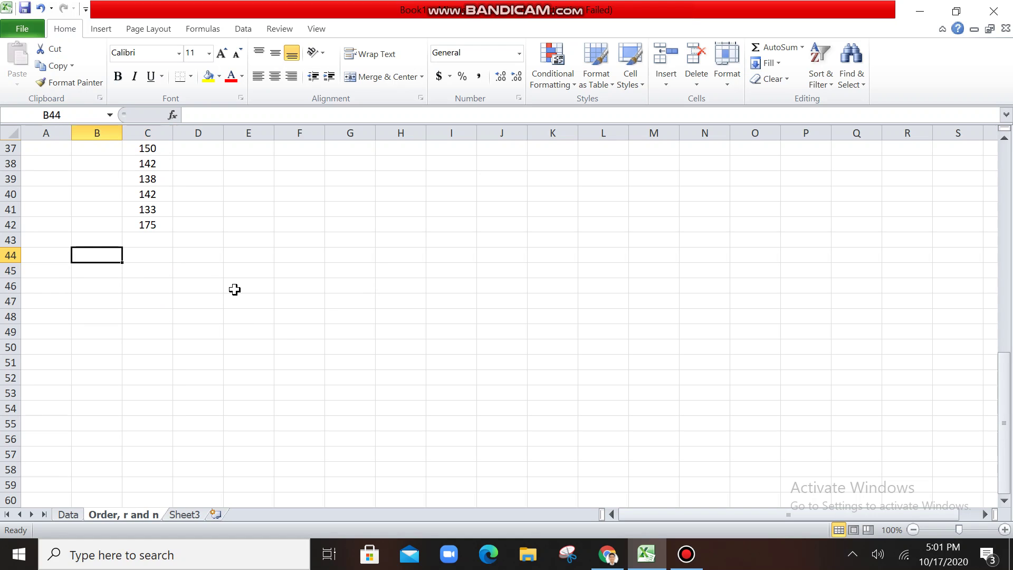
type("n")
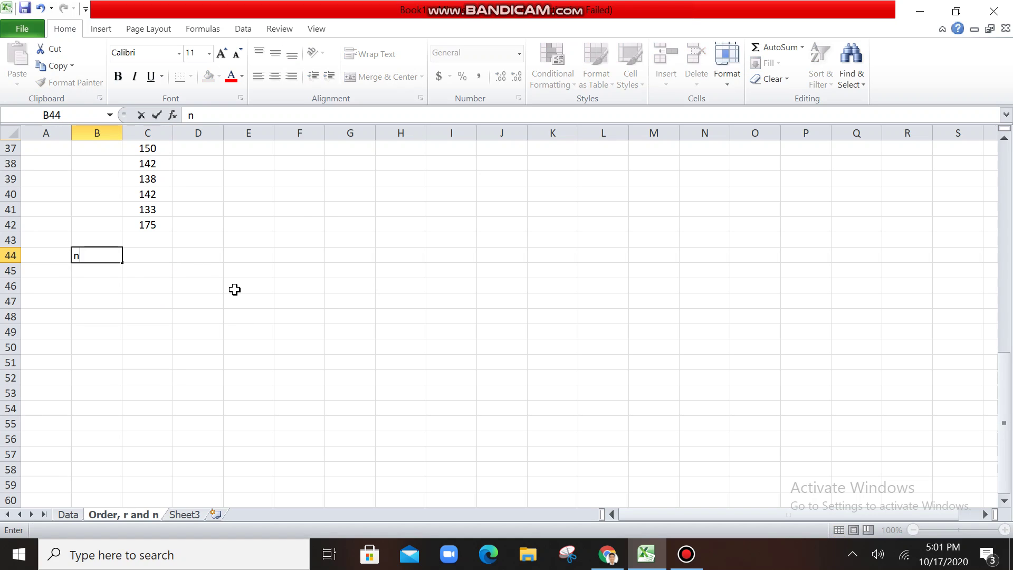
key("Tab")
type("=")
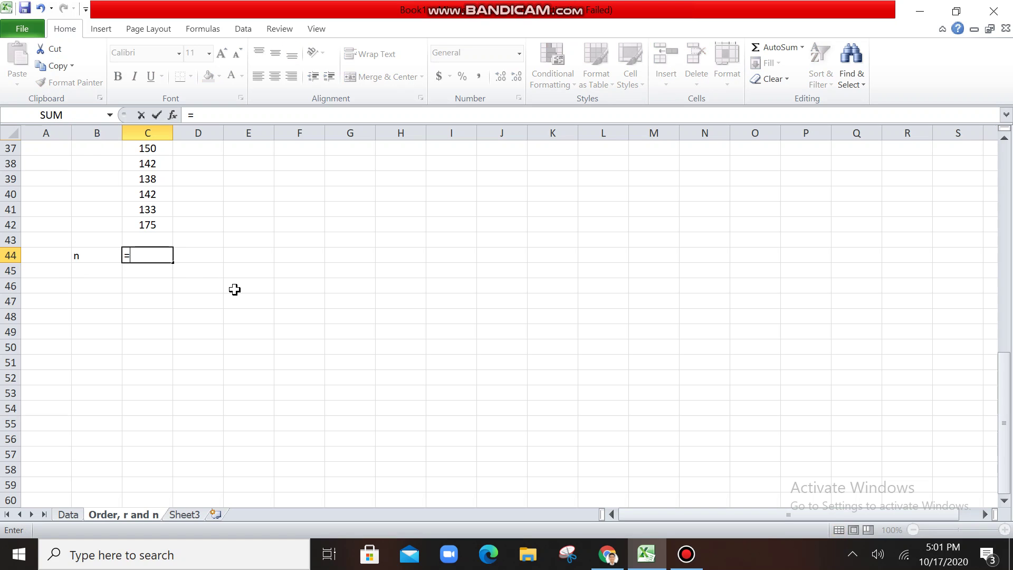
type("count")
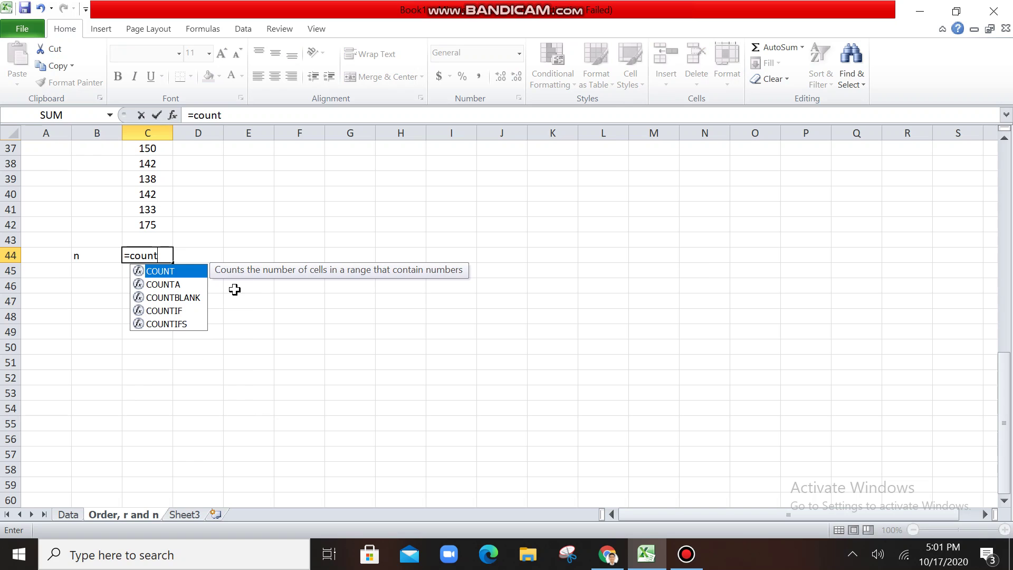
type("(")
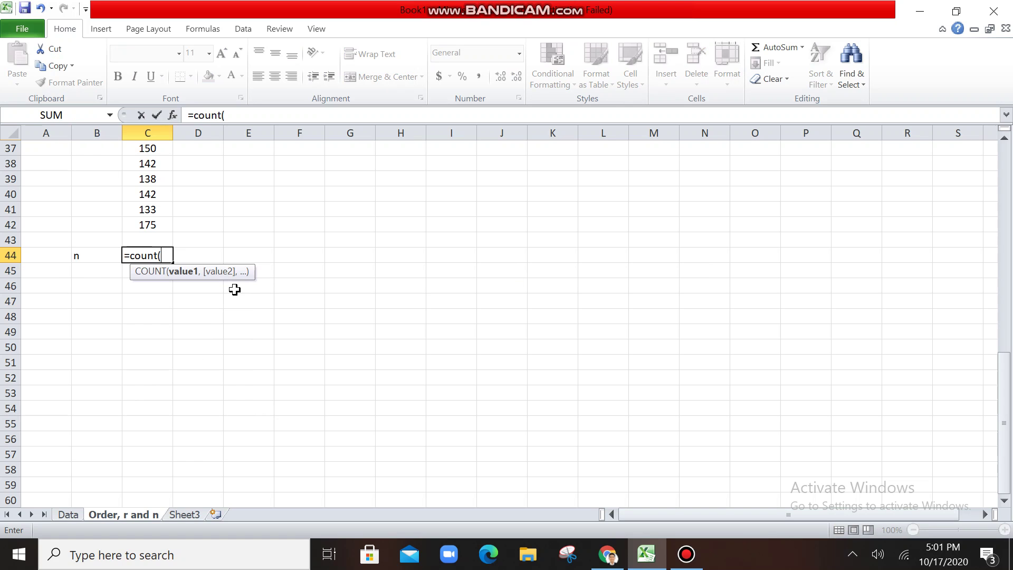
scroll(379, 258, "up", 12)
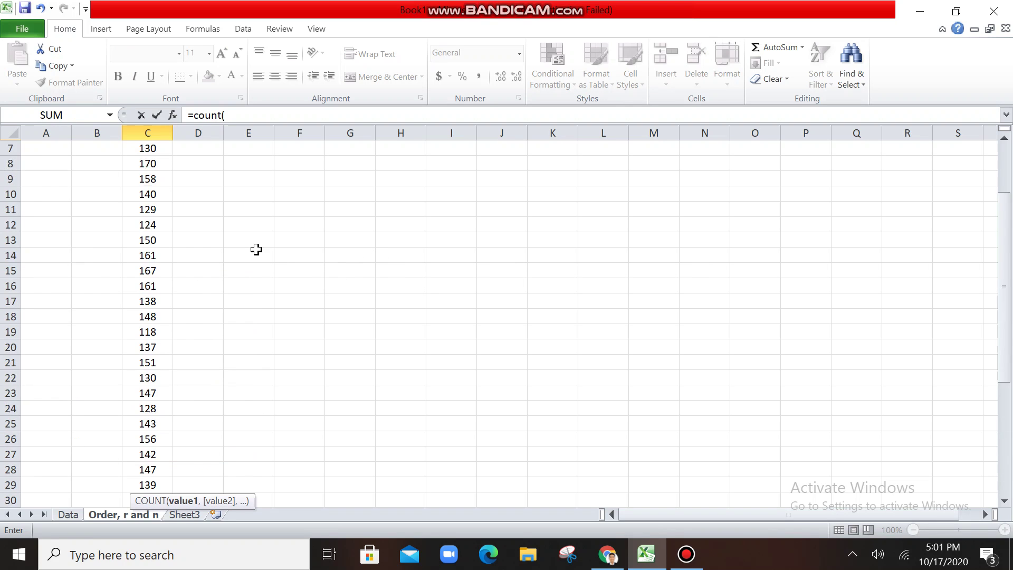
left_click_drag(154, 180, 160, 457)
type(")")
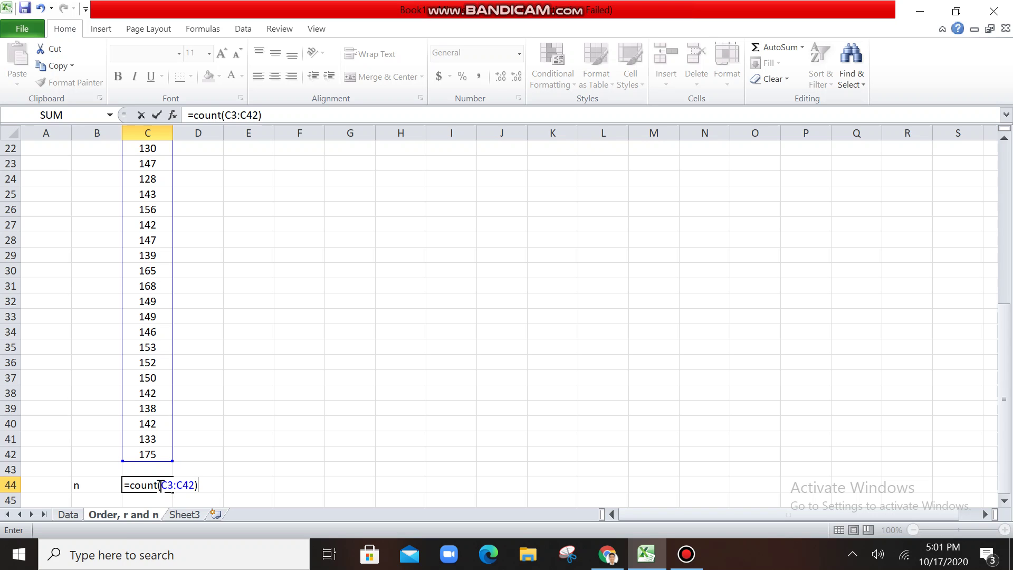
scroll(204, 206, "up", 7)
scroll(176, 378, "down", 9)
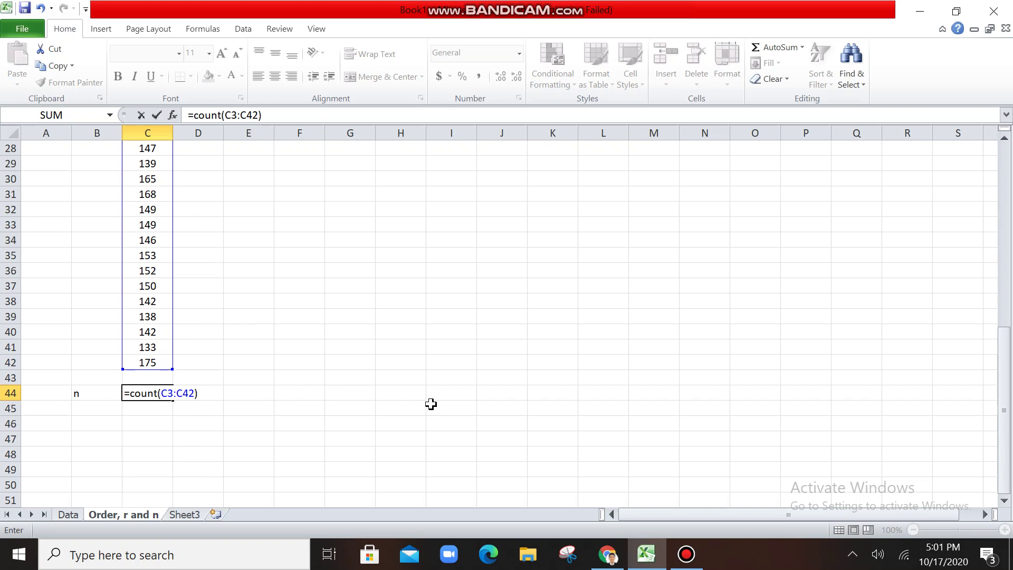
key("Return")
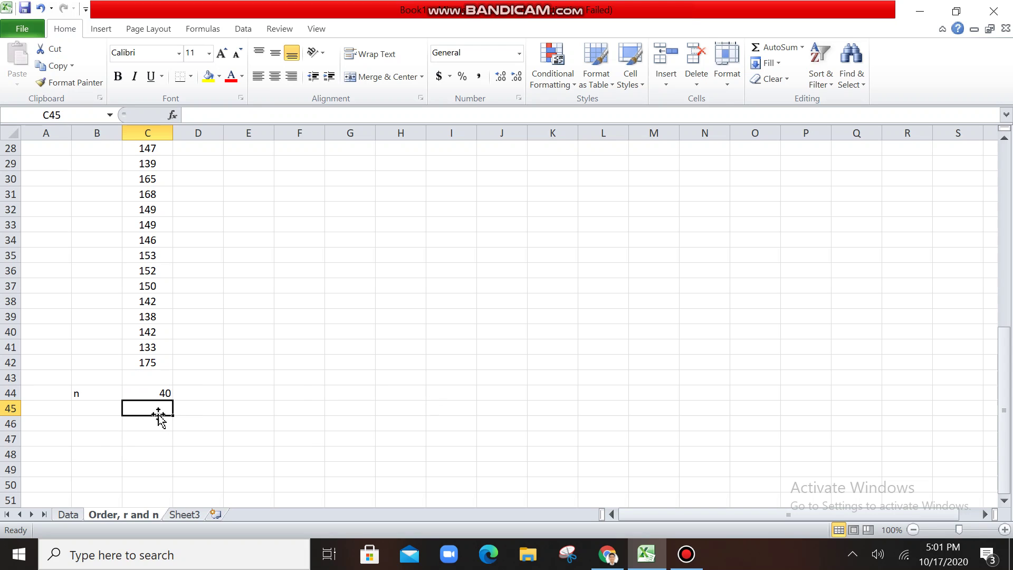
- Centre the count value 40 in C44
left_click(141, 392)
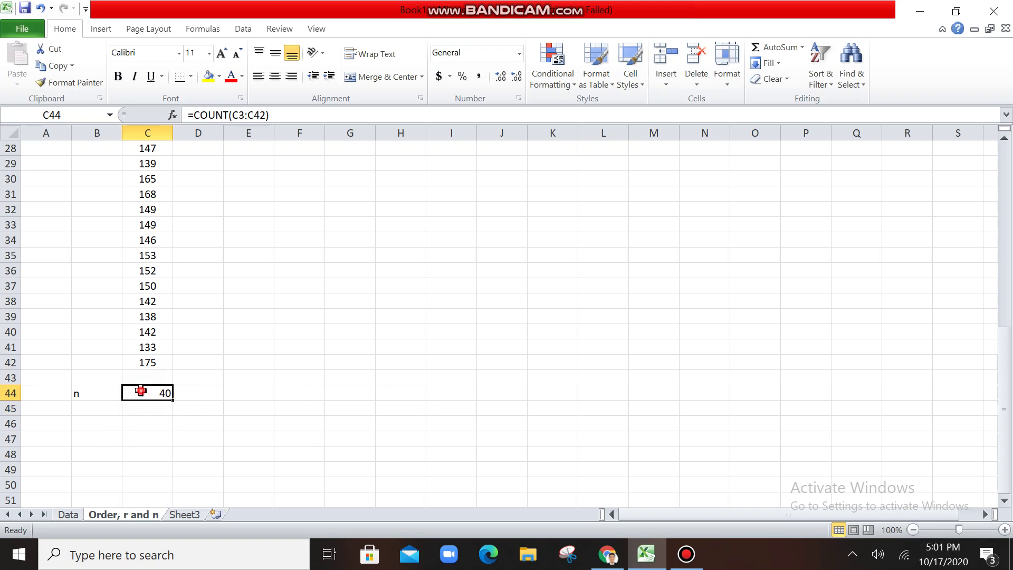
left_click(275, 76)
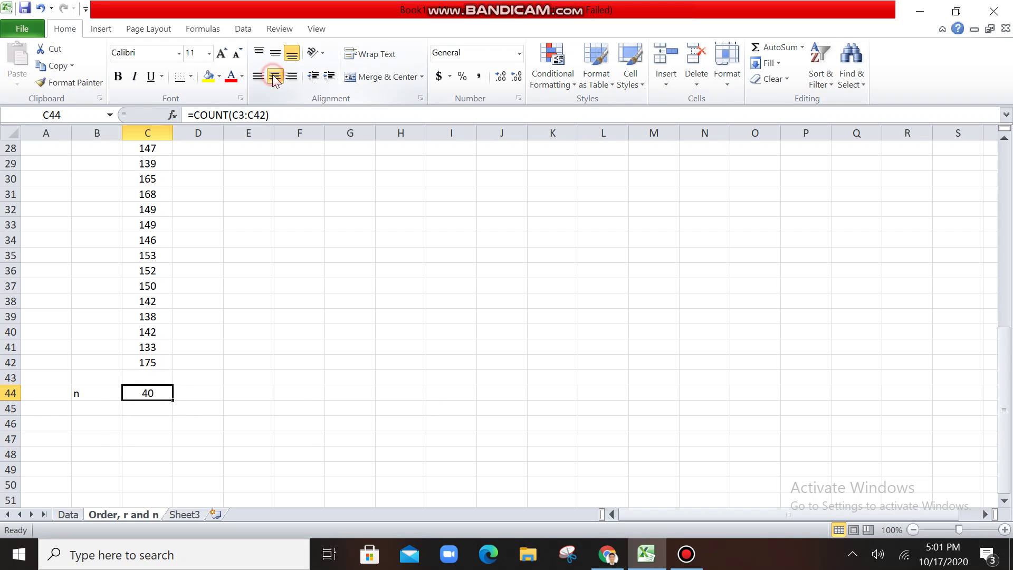
left_click(104, 414)
- Enter 'range' in B45, then select the scores C3:C42
type("range")
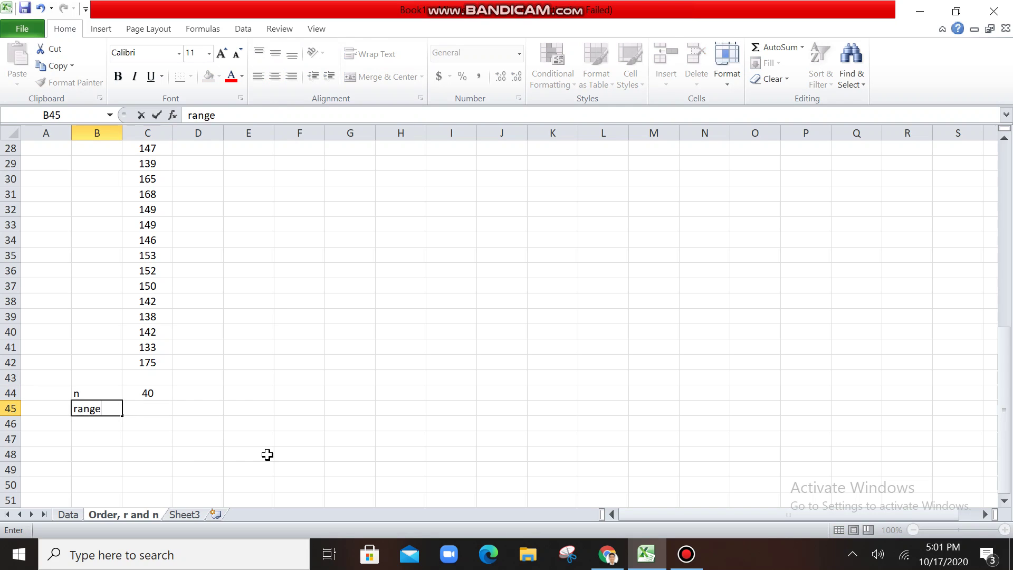
key("Tab")
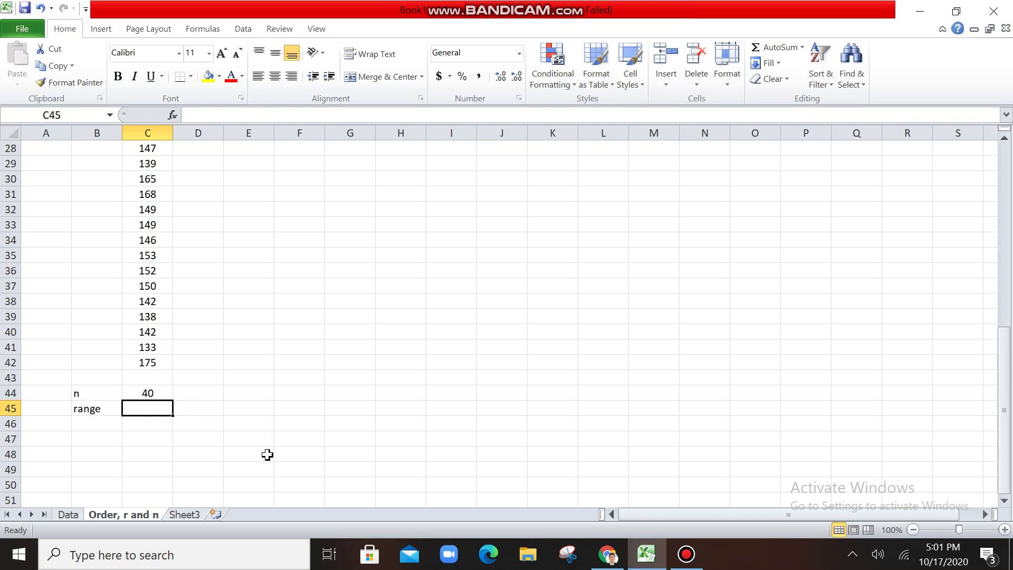
scroll(264, 452, "up", 9)
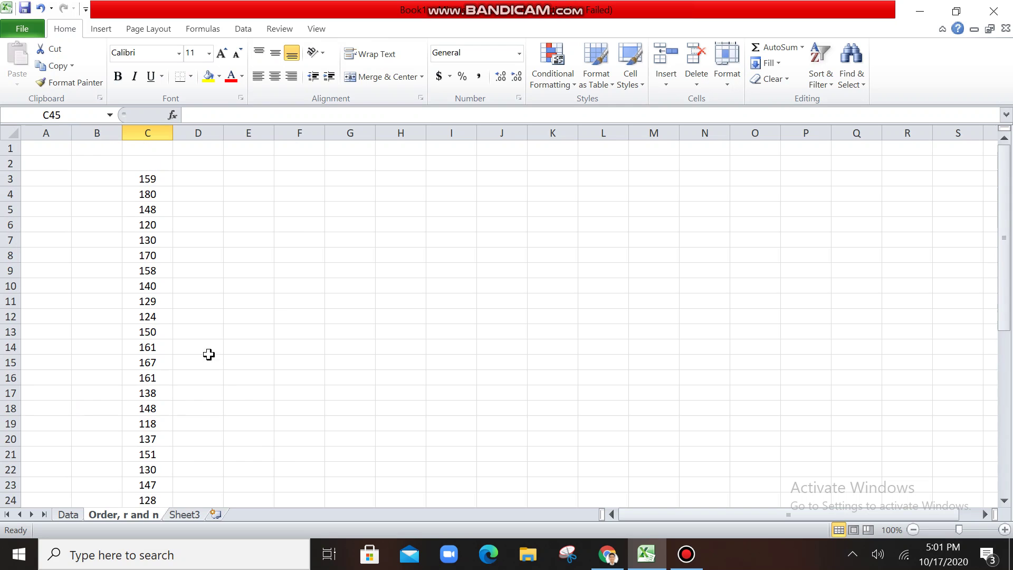
left_click_drag(153, 181, 153, 438)
scroll(334, 347, "up", 7)
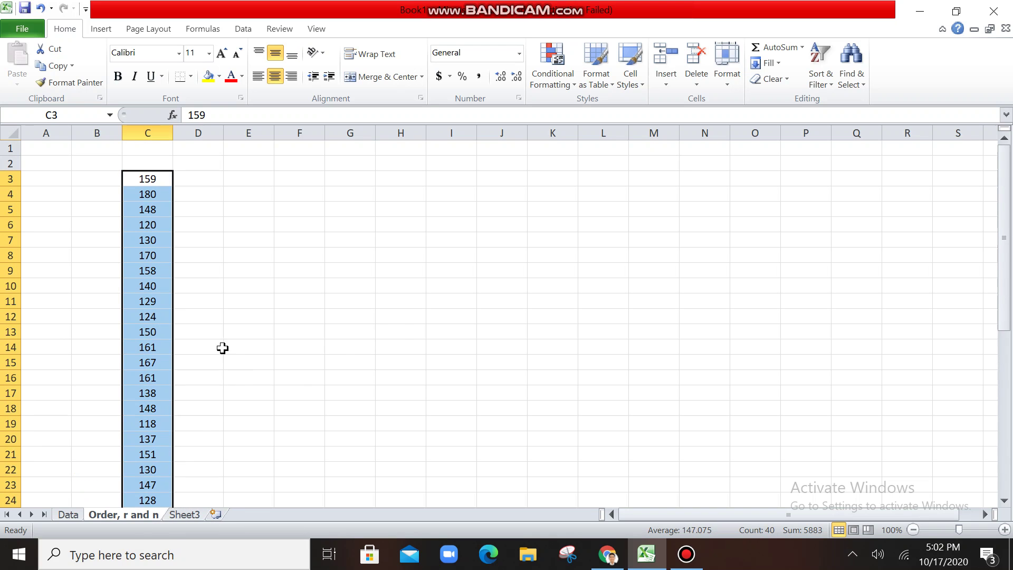
scroll(208, 253, "down", 7)
scroll(208, 255, "up", 7)
left_click_drag(151, 176, 151, 479)
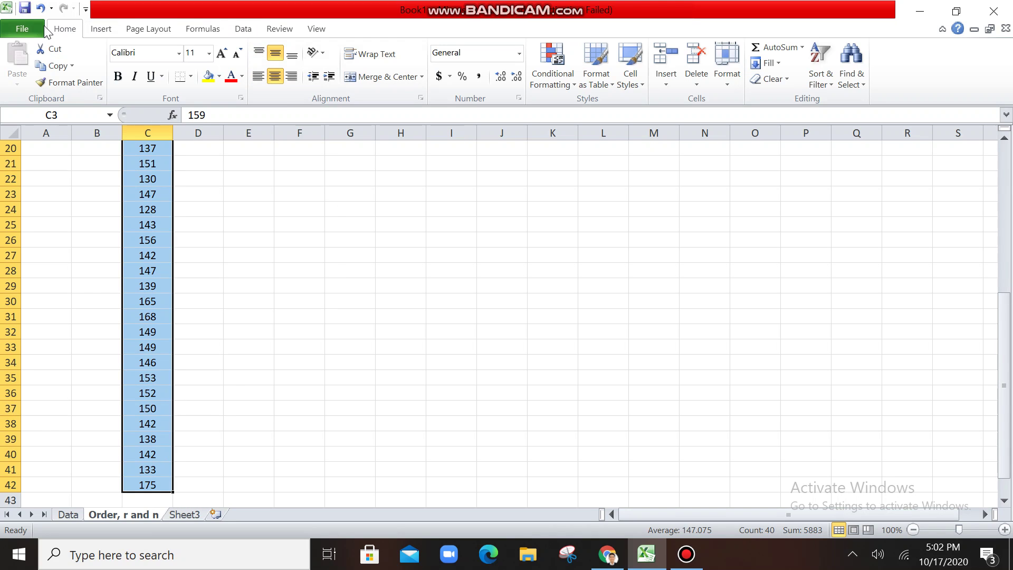
- Apply Sort Smallest to Largest to C3:C42 and verify it runs from 118 to 180
left_click(244, 29)
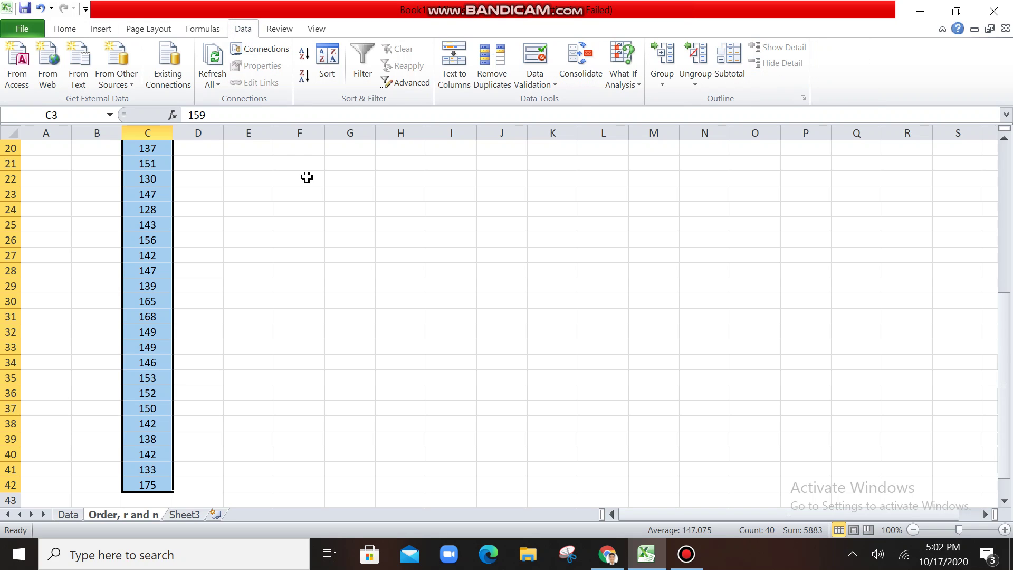
scroll(306, 177, "up", 6)
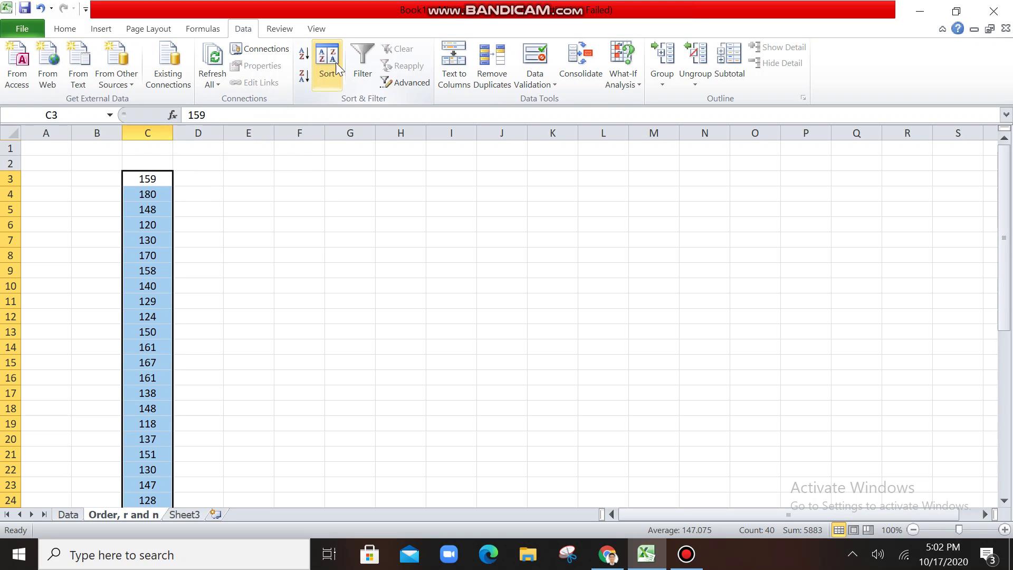
left_click(305, 52)
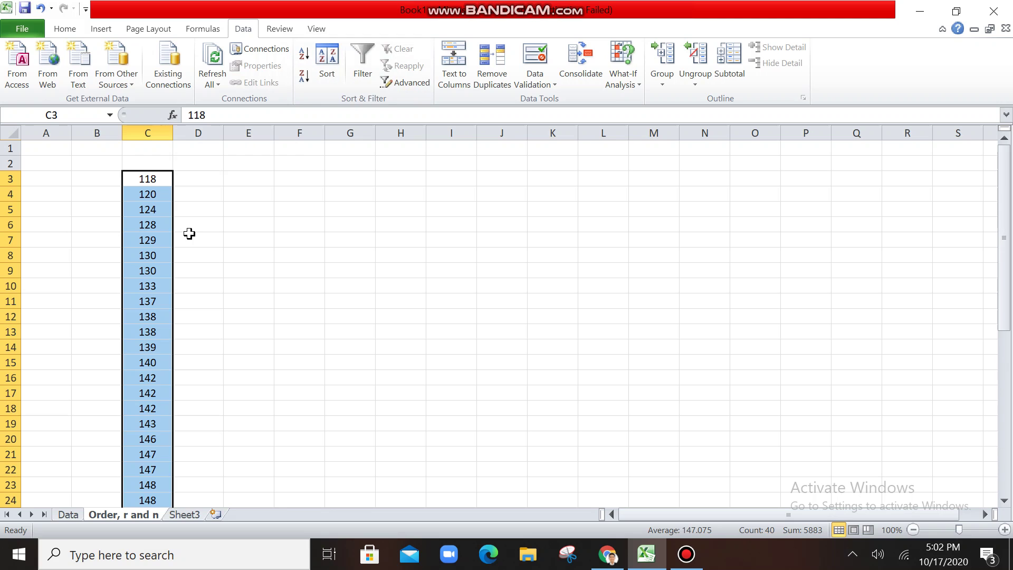
scroll(189, 233, "down", 10)
scroll(191, 233, "up", 5)
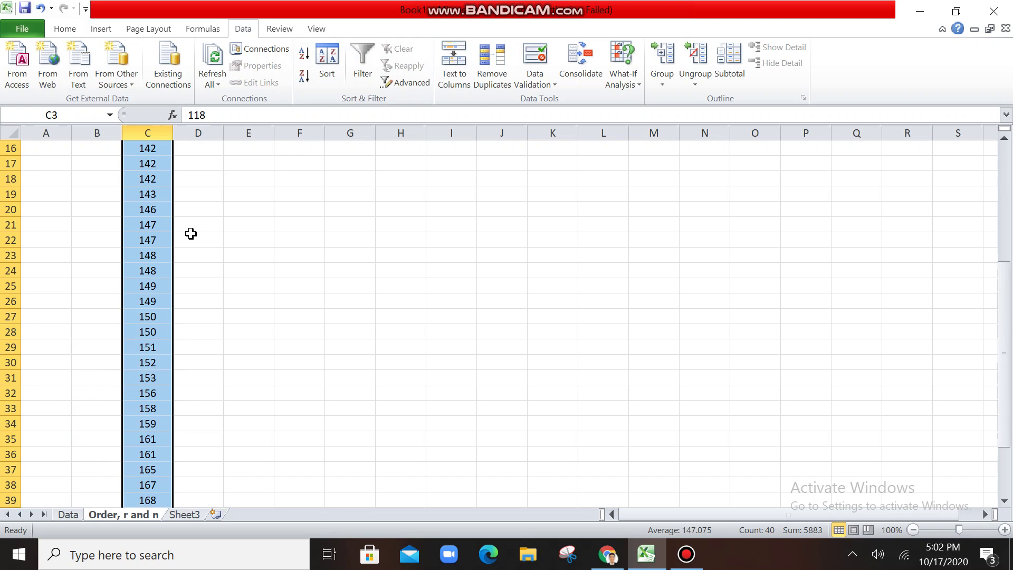
scroll(191, 233, "up", 5)
scroll(207, 228, "down", 1)
scroll(209, 230, "up", 1)
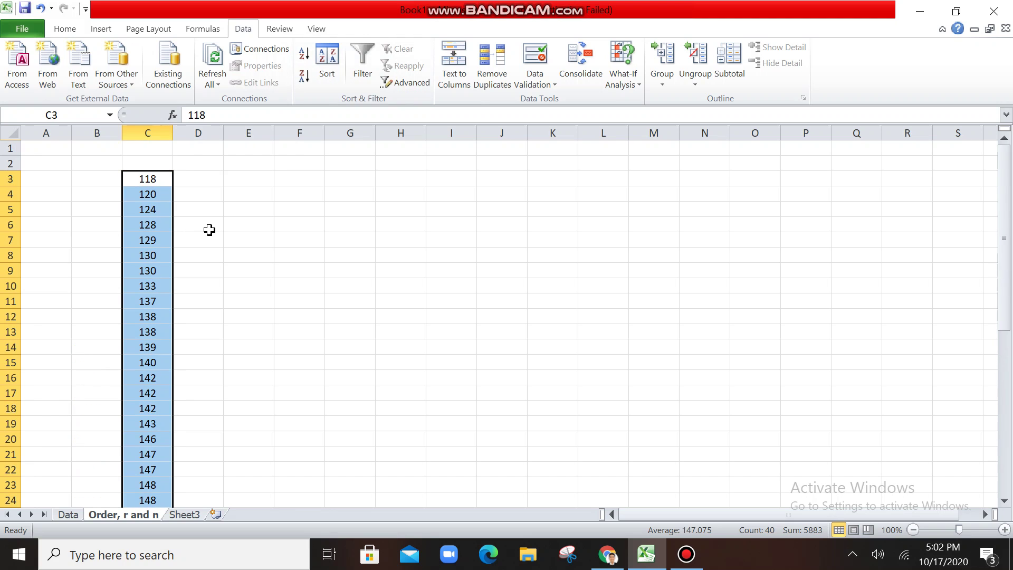
scroll(209, 229, "down", 9)
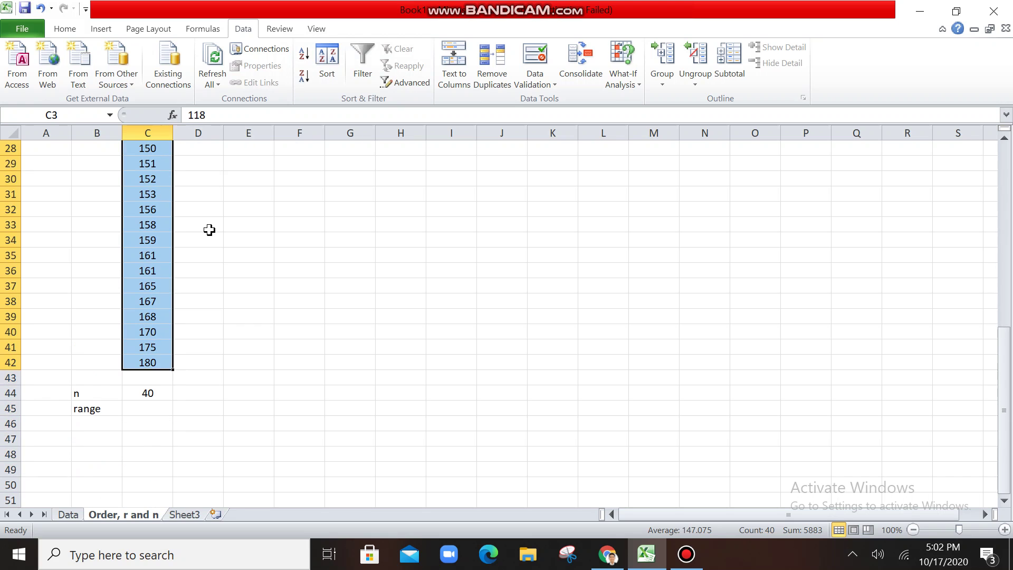
scroll(209, 229, "up", 5)
scroll(209, 229, "up", 4)
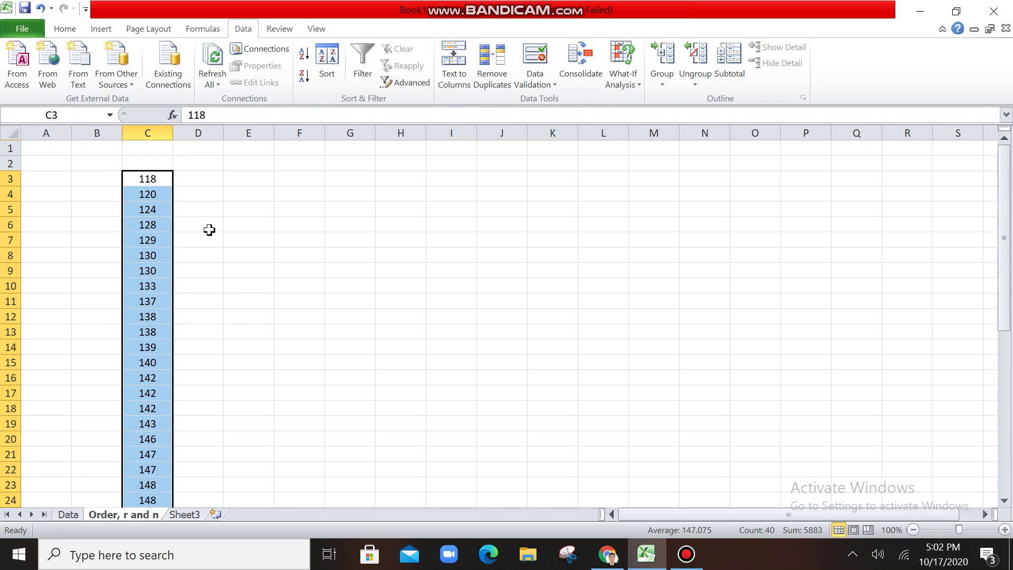
left_click(199, 191)
scroll(151, 181, "down", 3)
scroll(176, 201, "down", 8)
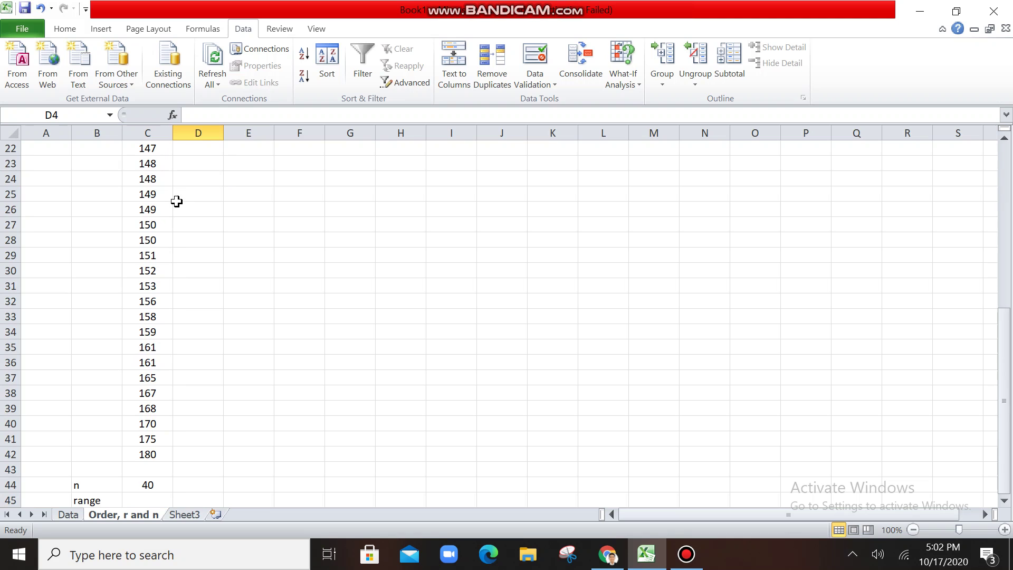
scroll(176, 206, "up", 11)
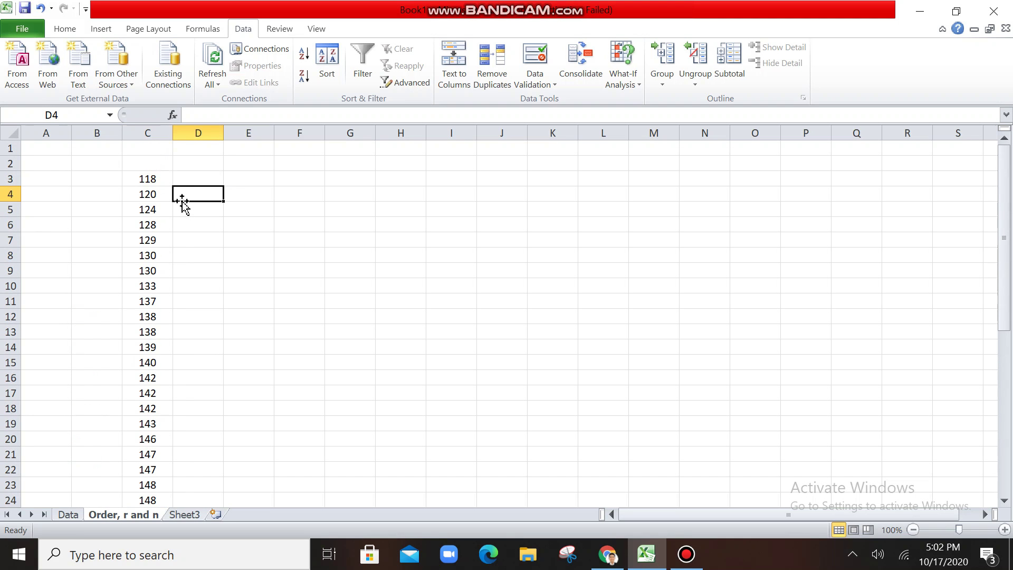
scroll(154, 193, "down", 12)
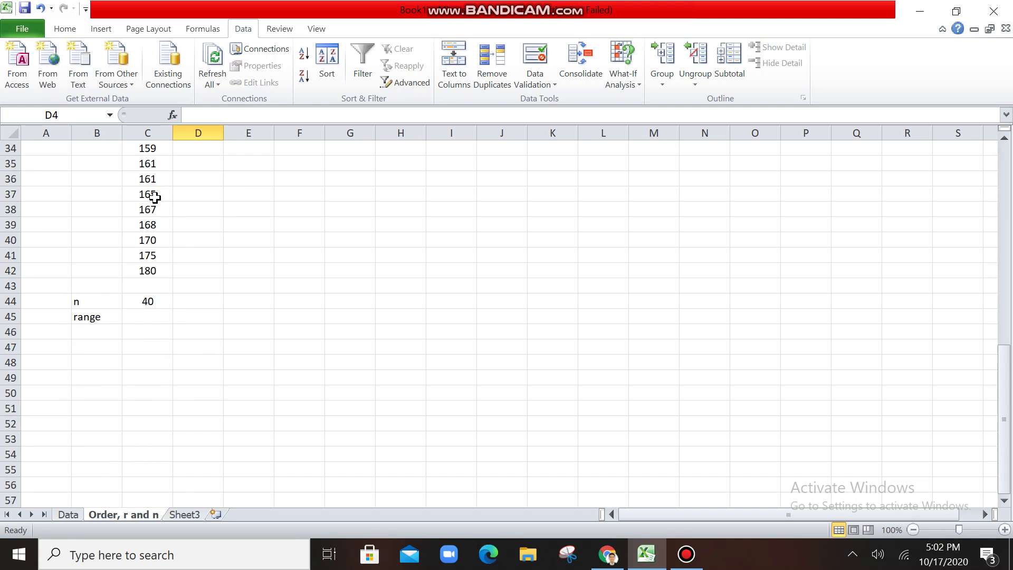
scroll(158, 211, "up", 6)
scroll(165, 224, "up", 6)
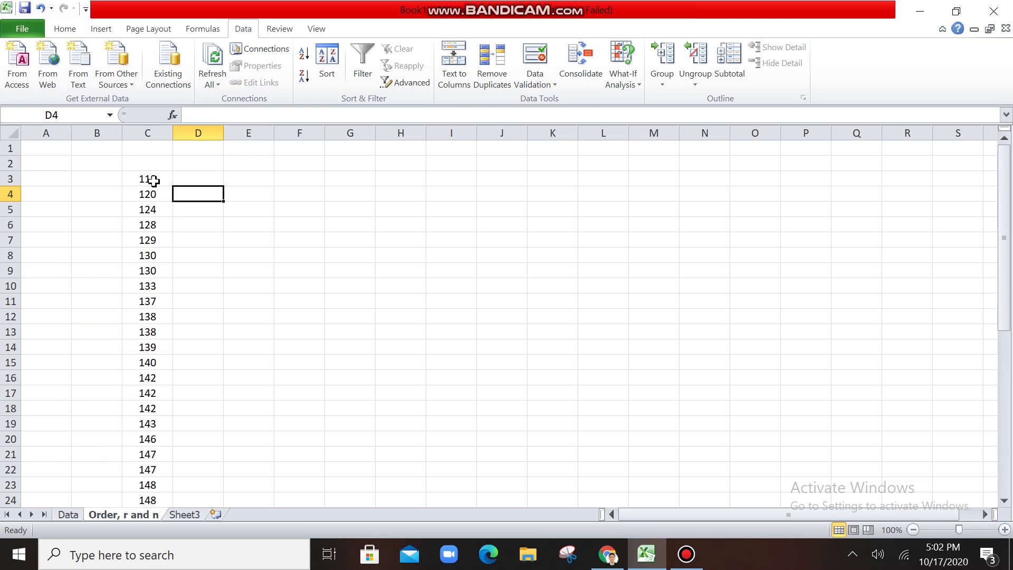
left_click(153, 180)
scroll(159, 248, "down", 14)
scroll(158, 211, "up", 3)
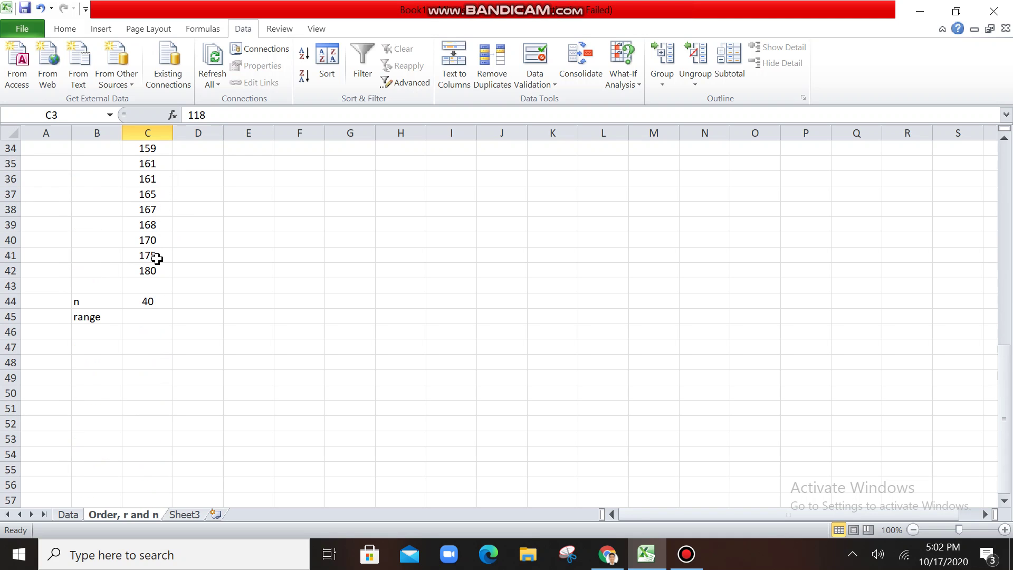
- Type LV beside the lowest score in B3 and HV beside the top score 180 in B42
left_click(146, 269)
scroll(216, 272, "up", 7)
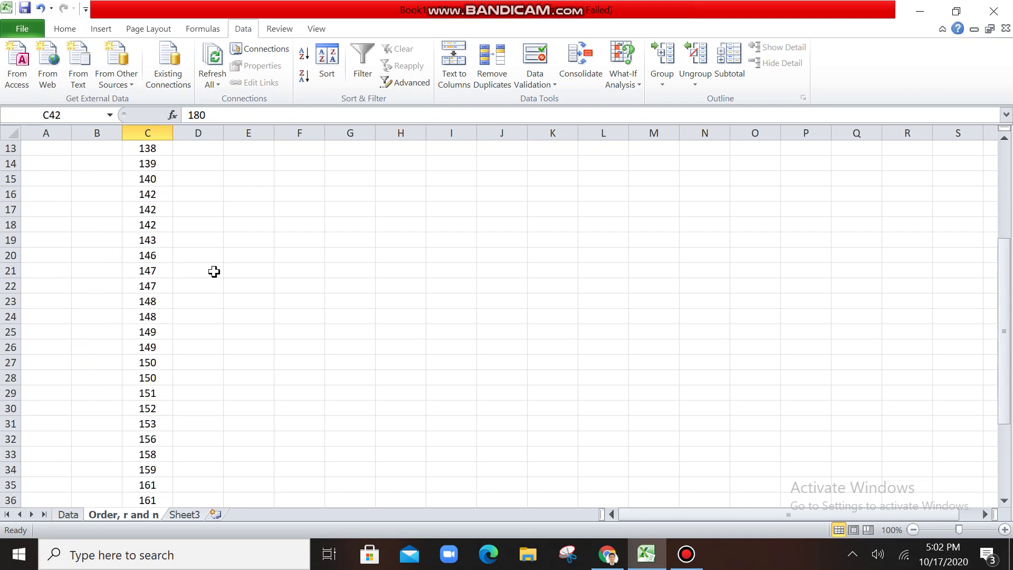
scroll(214, 272, "up", 4)
left_click(89, 179)
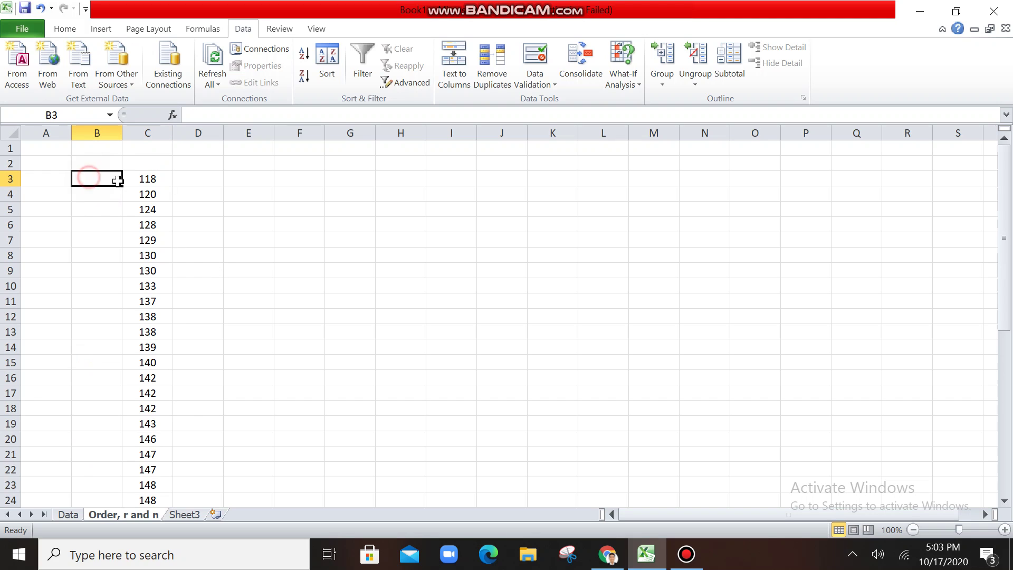
type("L")
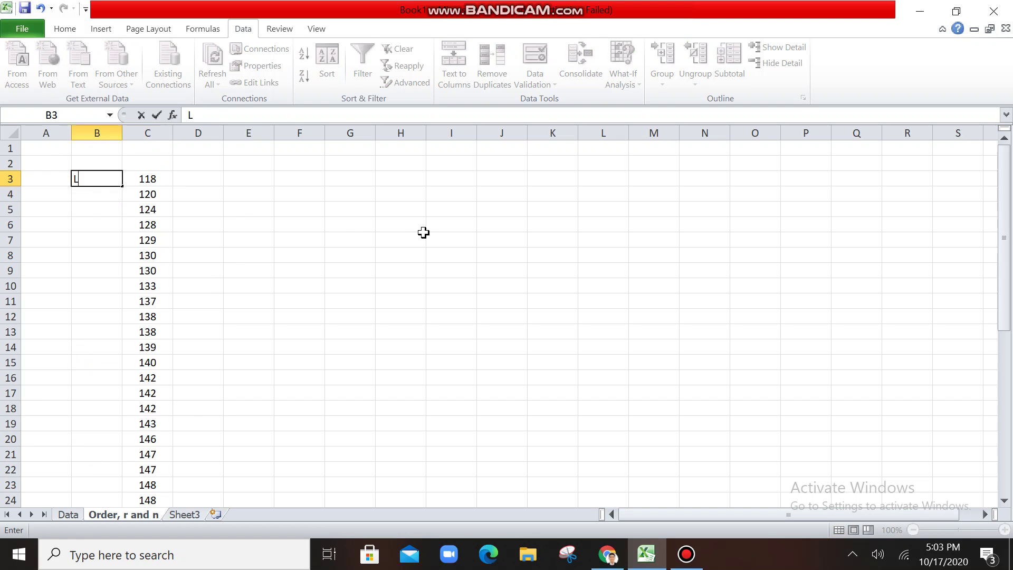
type("V")
key("Return")
scroll(326, 253, "down", 13)
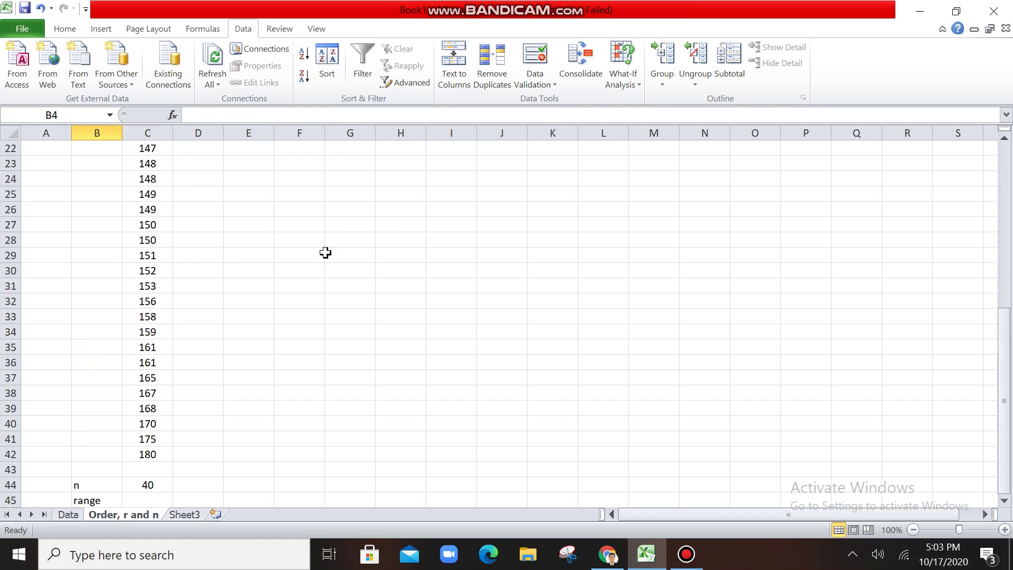
scroll(128, 273, "up", 2)
left_click(109, 270)
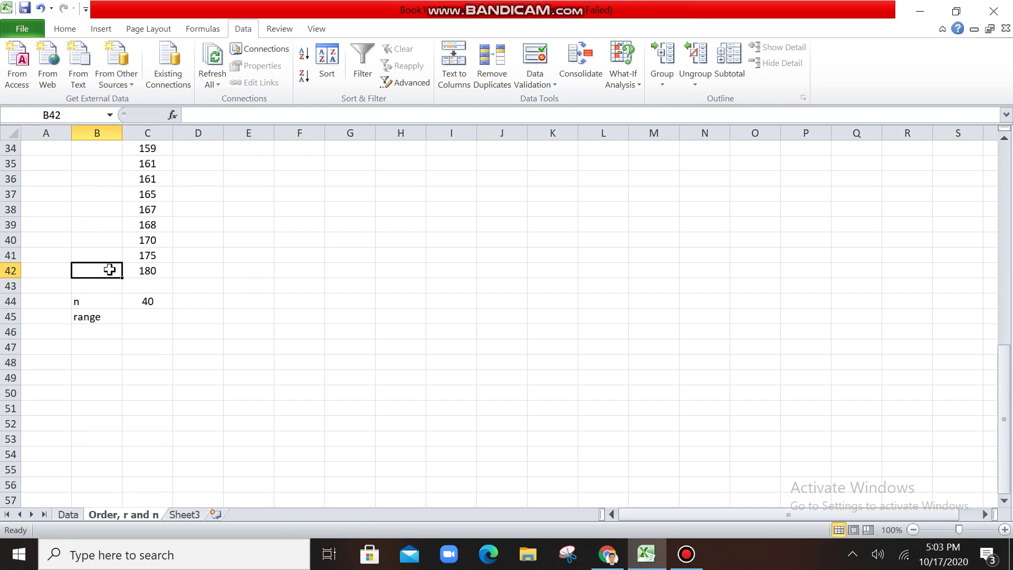
type("HV")
key("Return")
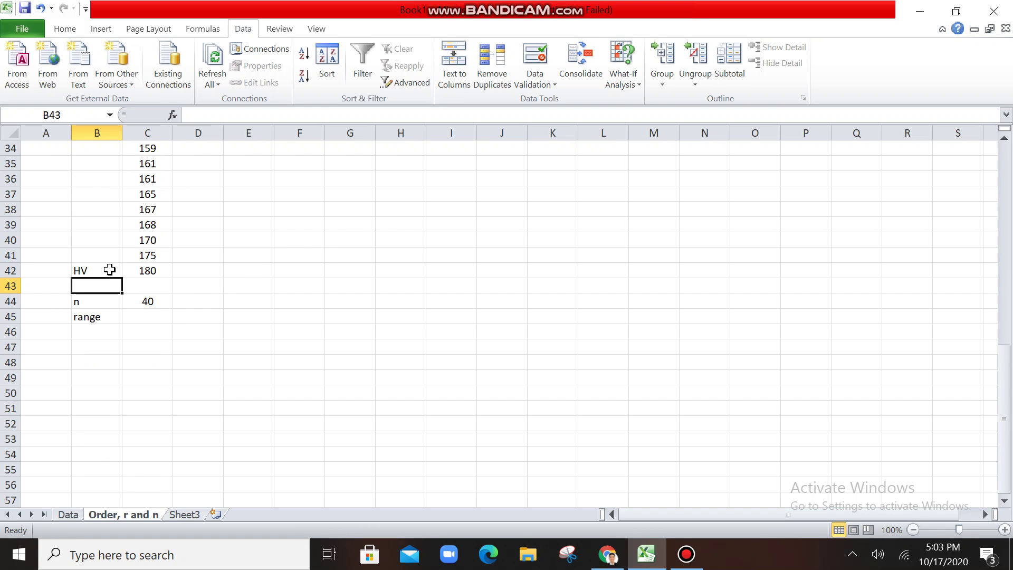
left_click(160, 316)
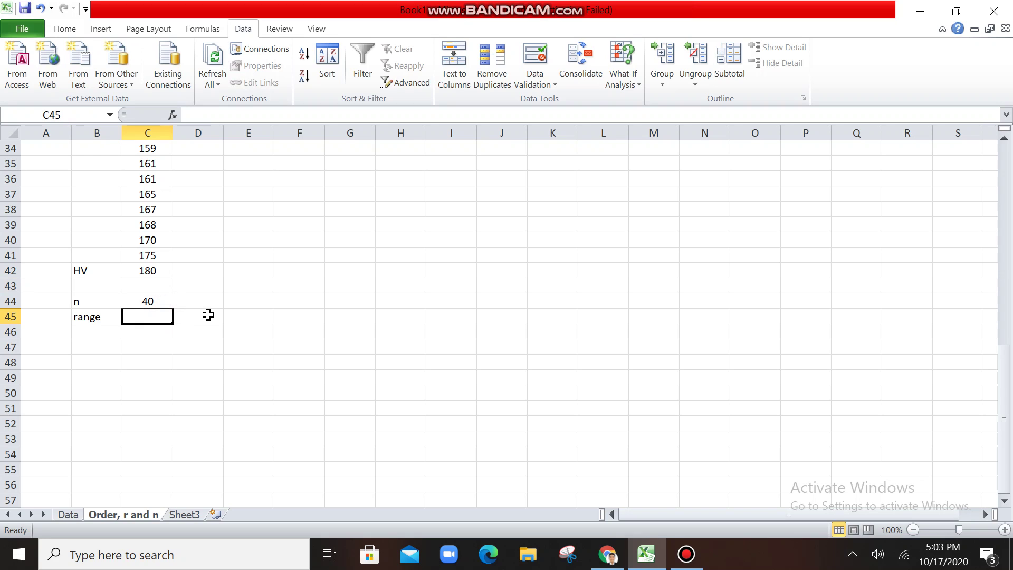
- Enter the formula =C42-C3 in C45, returning a range of 62
type("=")
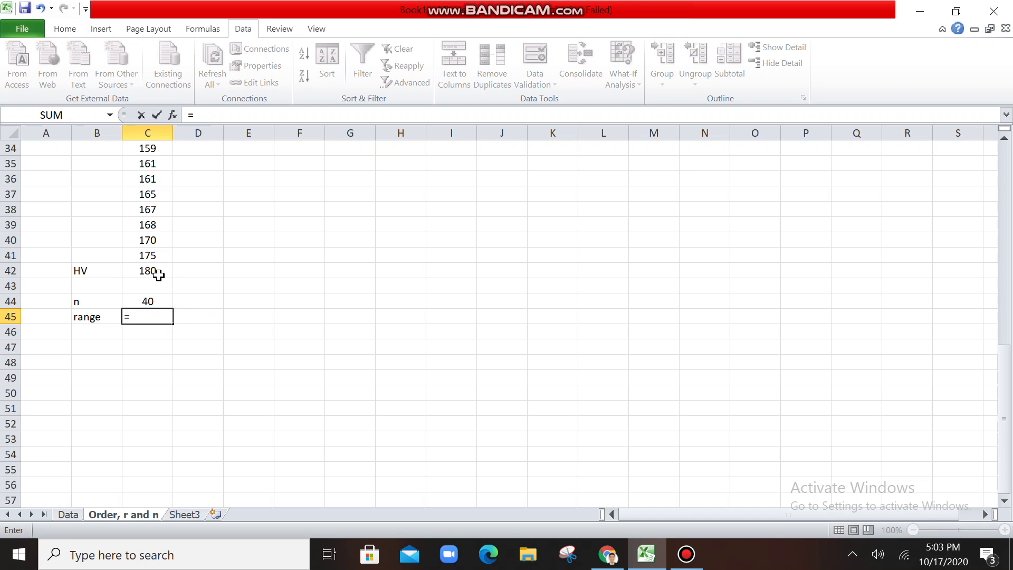
left_click(160, 272)
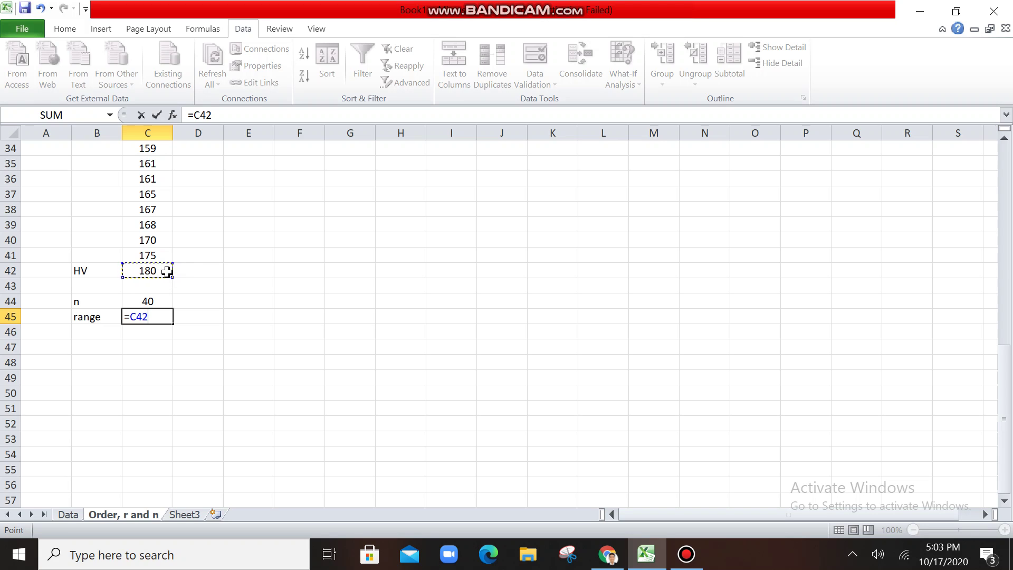
type("-")
scroll(268, 278, "up", 11)
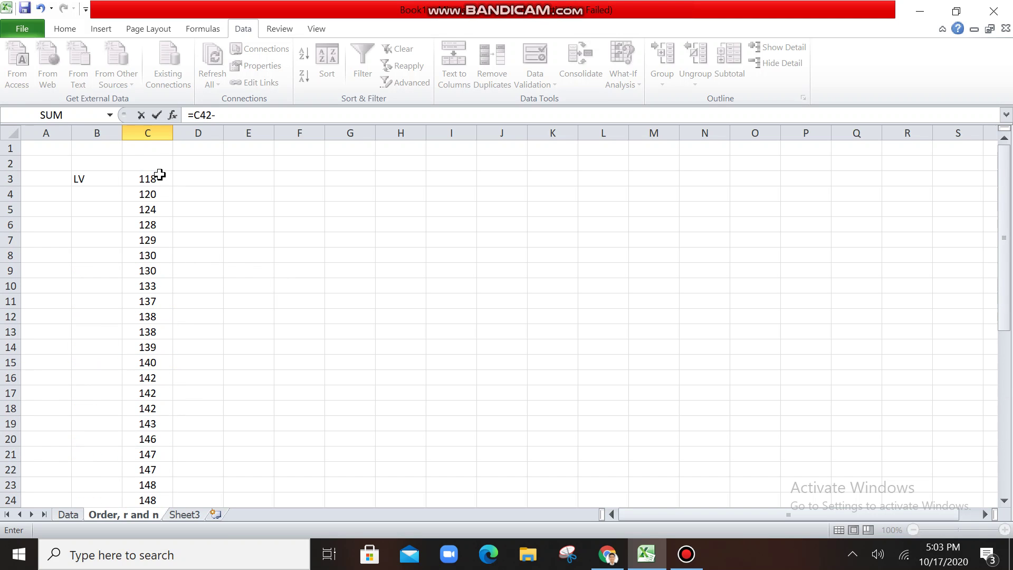
left_click(158, 179)
scroll(235, 306, "down", 8)
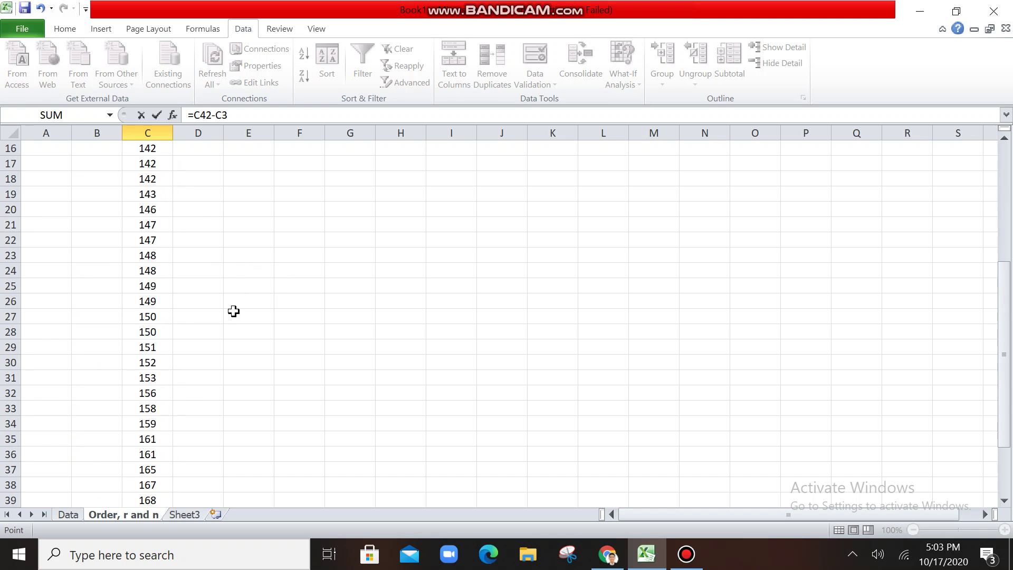
scroll(203, 377, "down", 2)
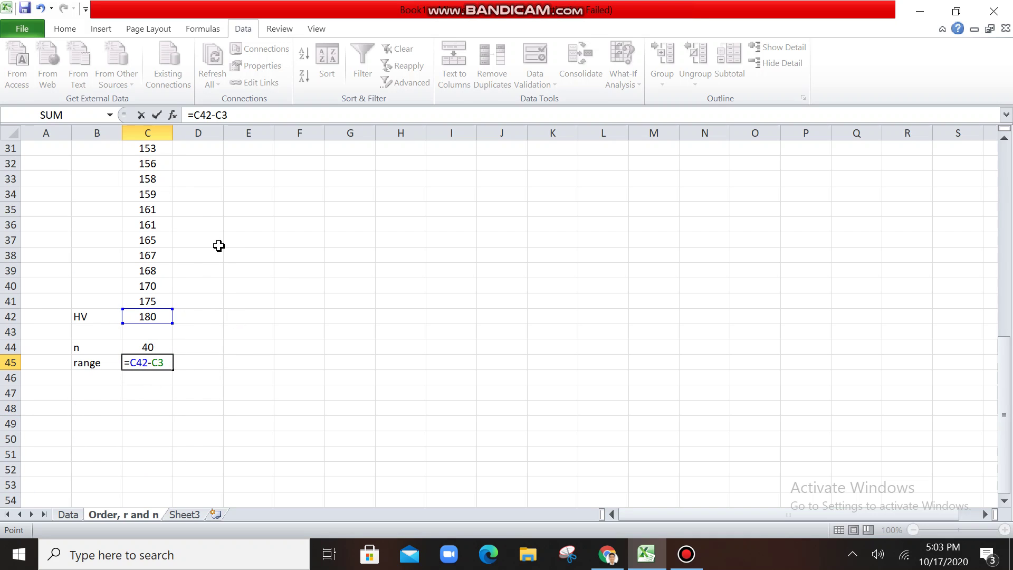
scroll(219, 245, "up", 10)
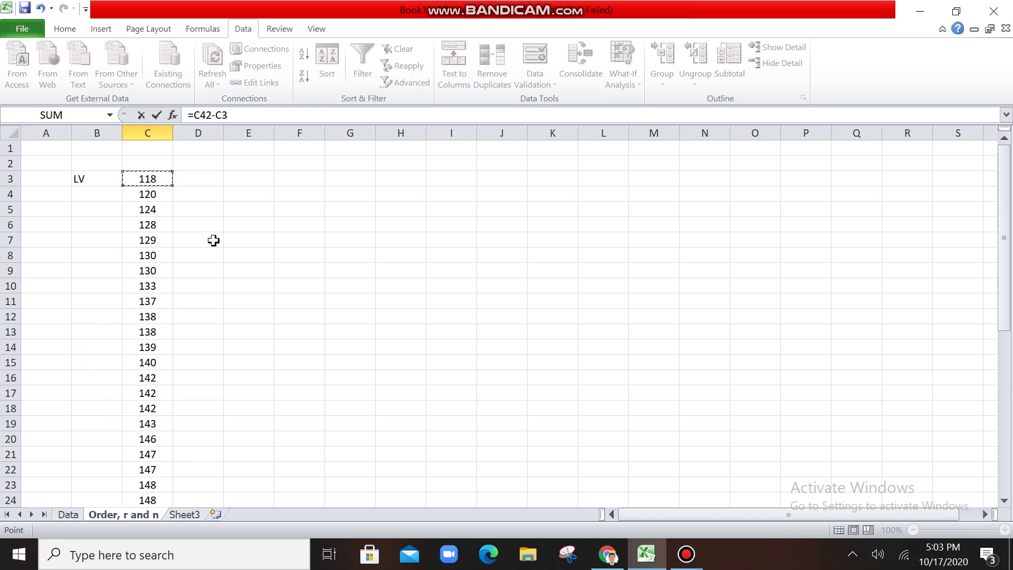
scroll(228, 302, "down", 14)
scroll(253, 285, "up", 4)
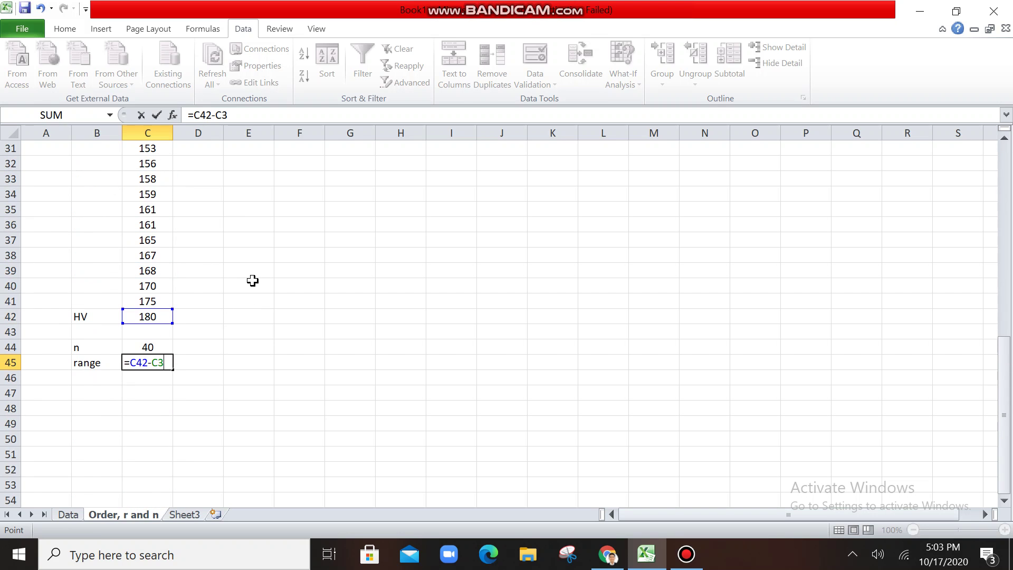
key("Return")
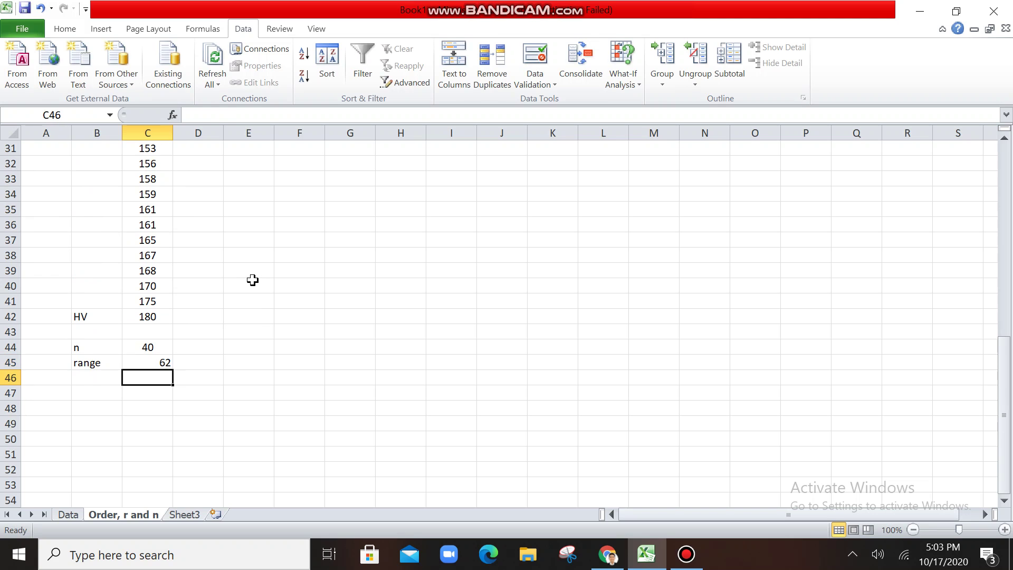
left_click(153, 361)
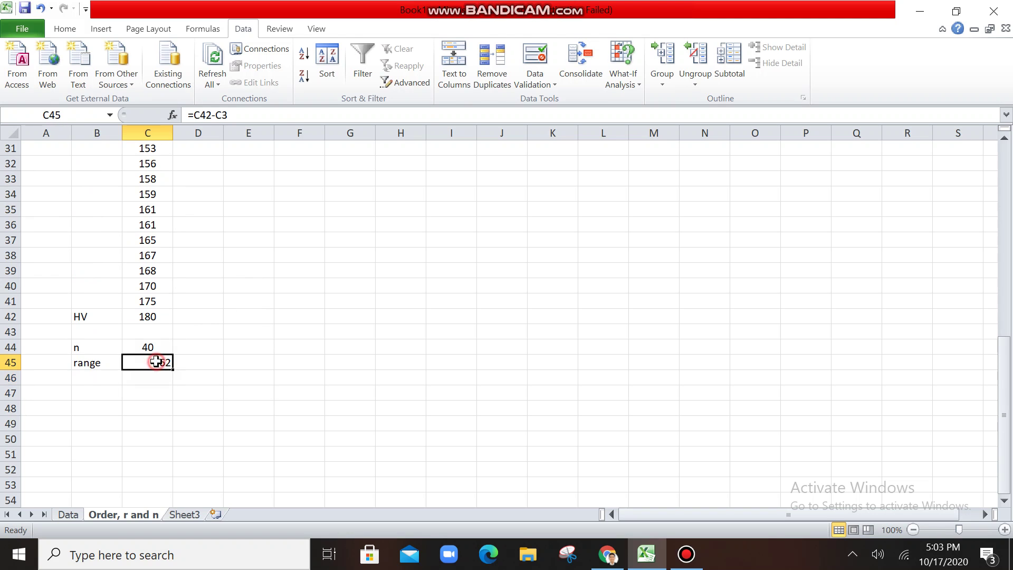
- Centre the range value 62 in C45 and check the COUNT formula giving n = 40 in C44
left_click(74, 29)
left_click(274, 76)
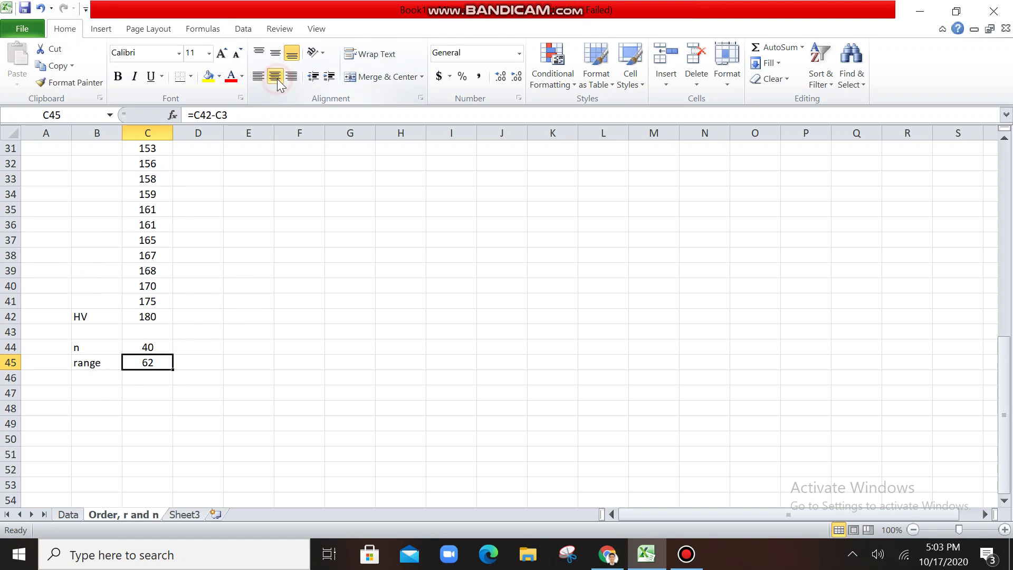
left_click(153, 347)
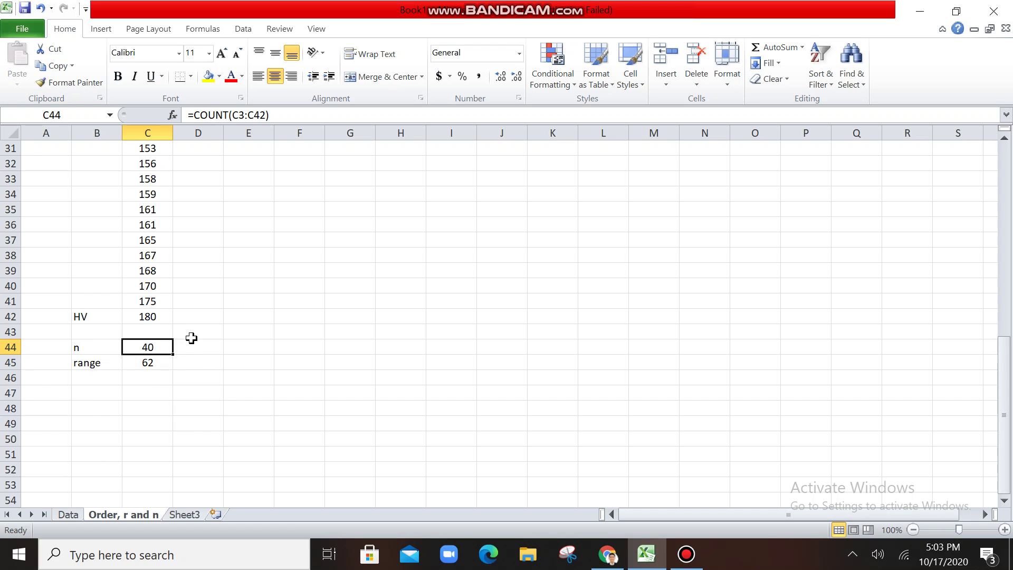
scroll(191, 337, "up", 10)
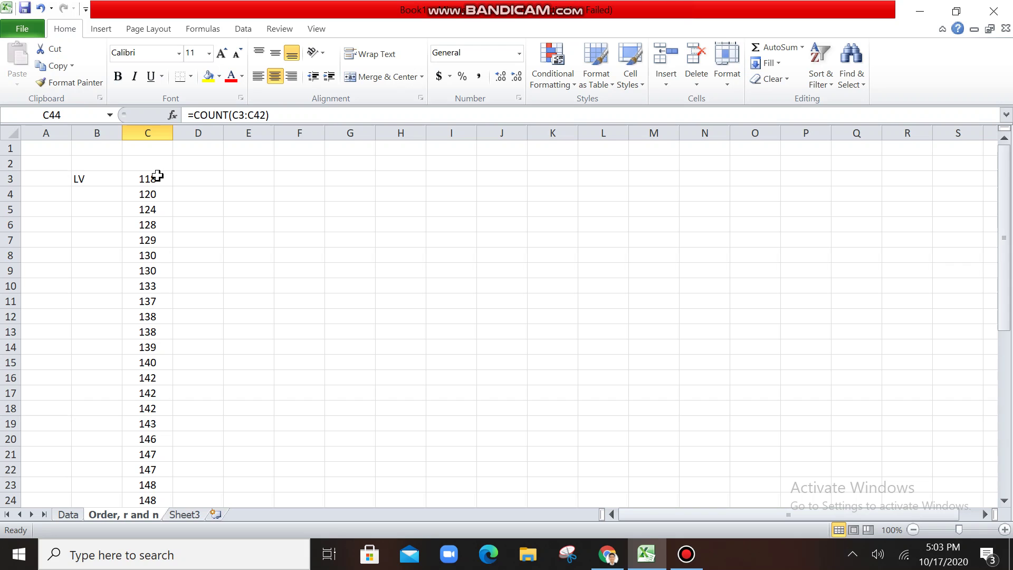
scroll(157, 175, "down", 9)
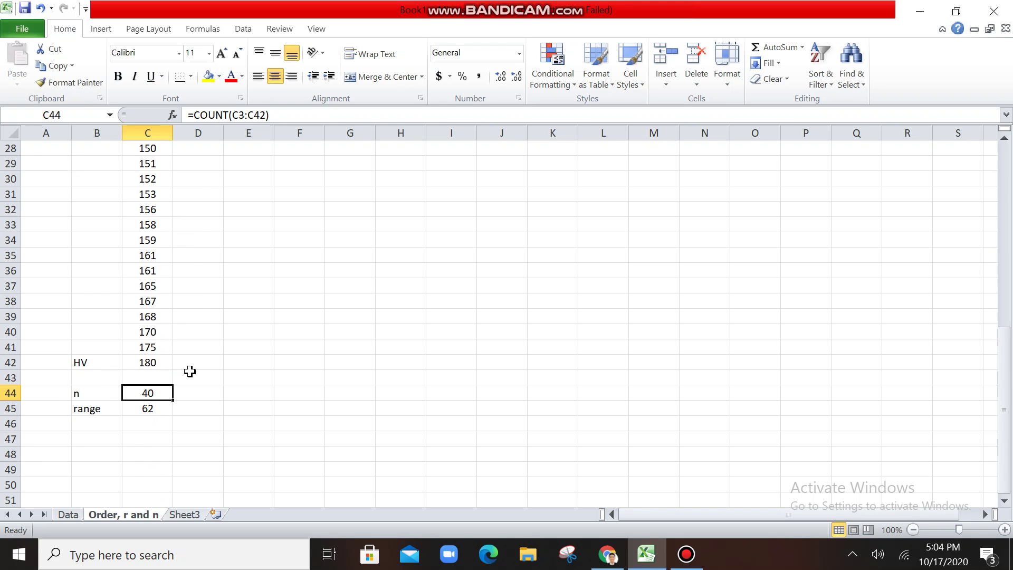
scroll(214, 357, "down", 2)
scroll(213, 357, "up", 1)
left_click(215, 344)
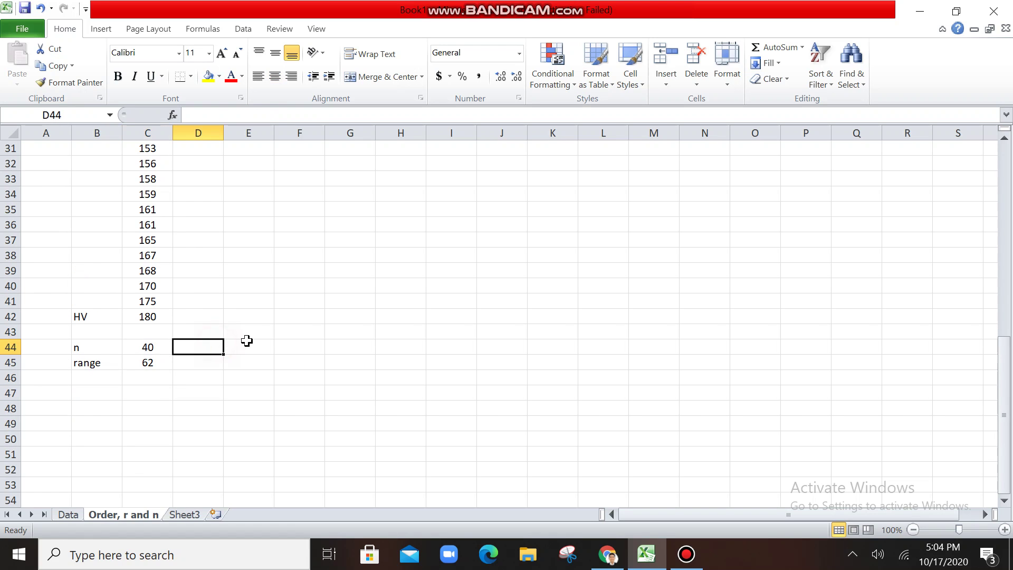
left_click(208, 333)
scroll(276, 337, "up", 10)
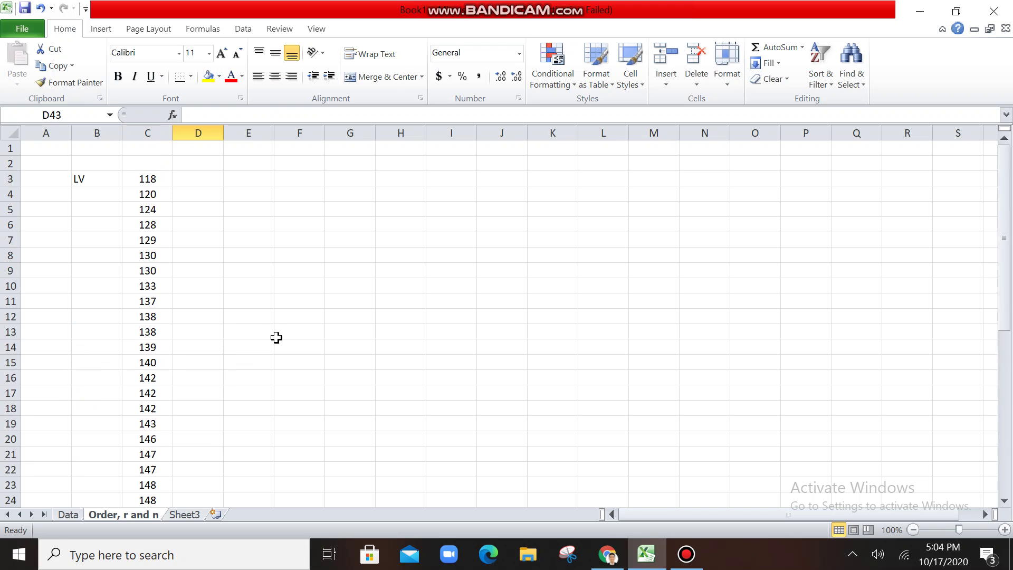
scroll(276, 337, "down", 10)
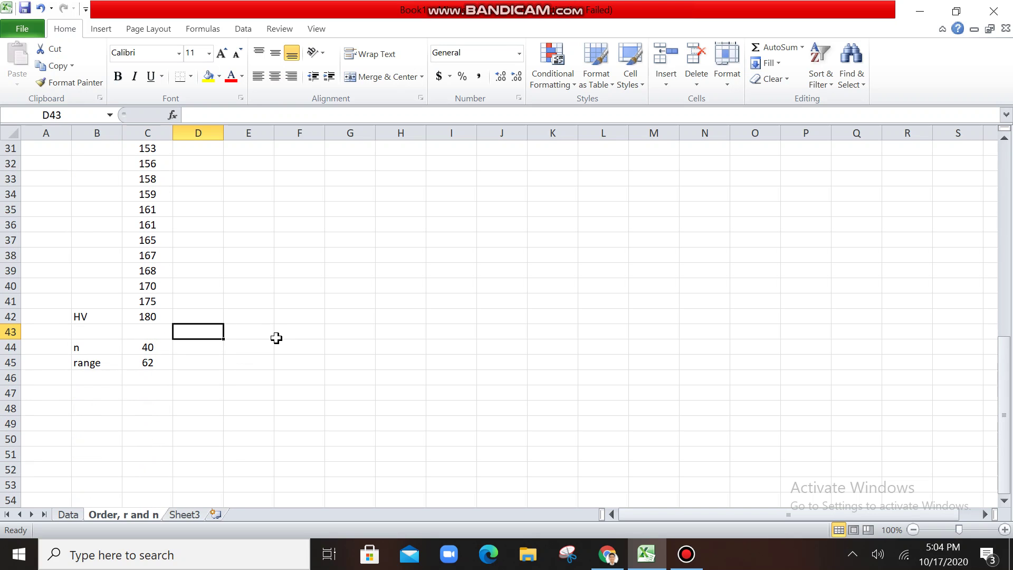
scroll(223, 343, "up", 1)
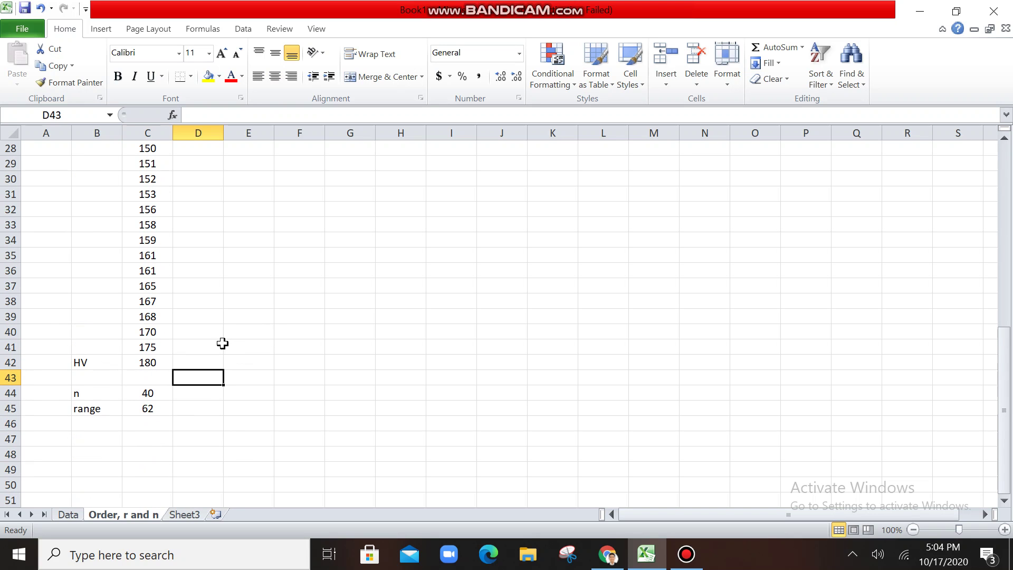
scroll(222, 343, "up", 9)
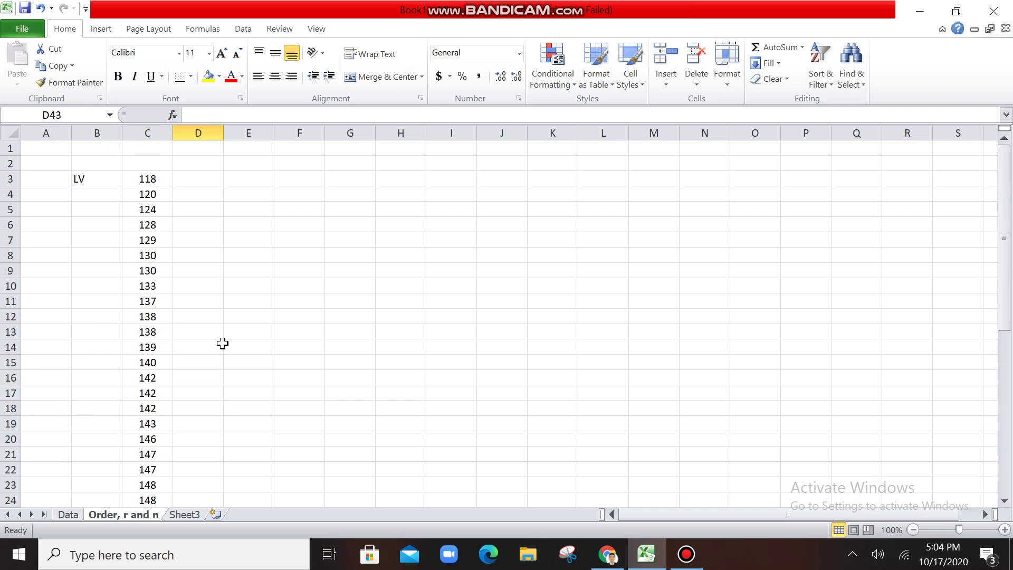
scroll(223, 344, "down", 8)
scroll(223, 343, "up", 8)
scroll(223, 343, "down", 8)
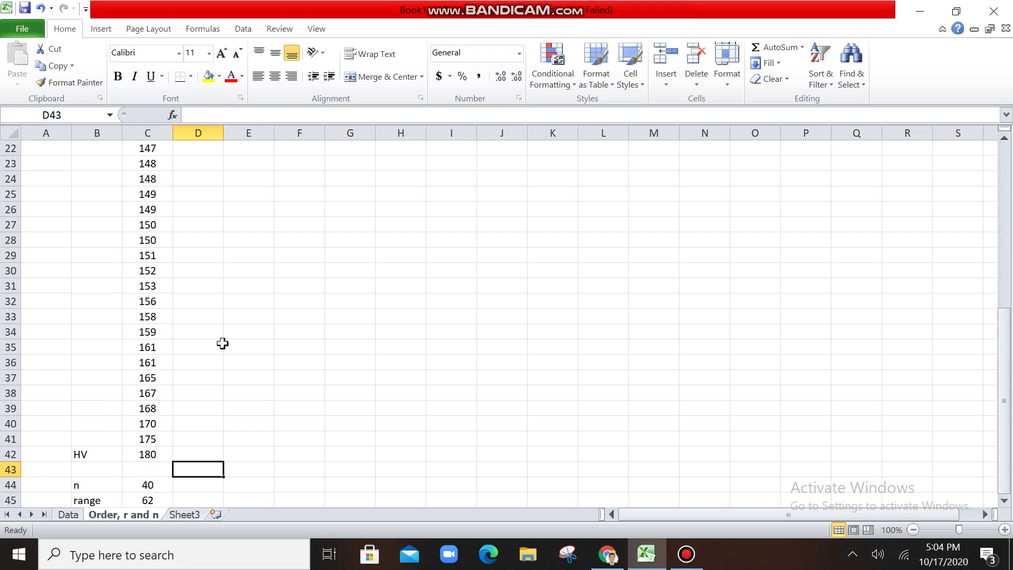
scroll(260, 342, "up", 8)
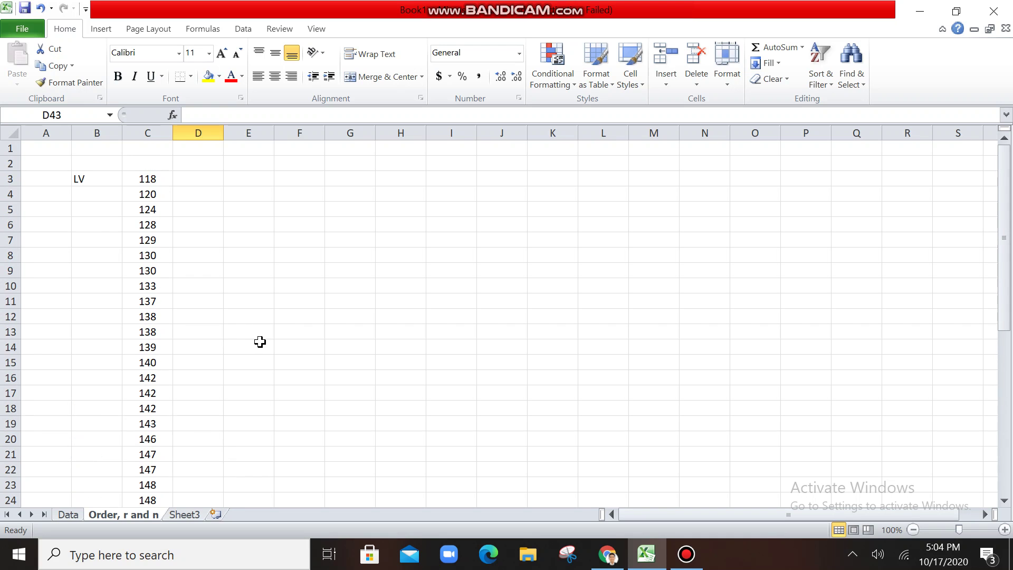
scroll(260, 342, "down", 4)
scroll(261, 342, "down", 5)
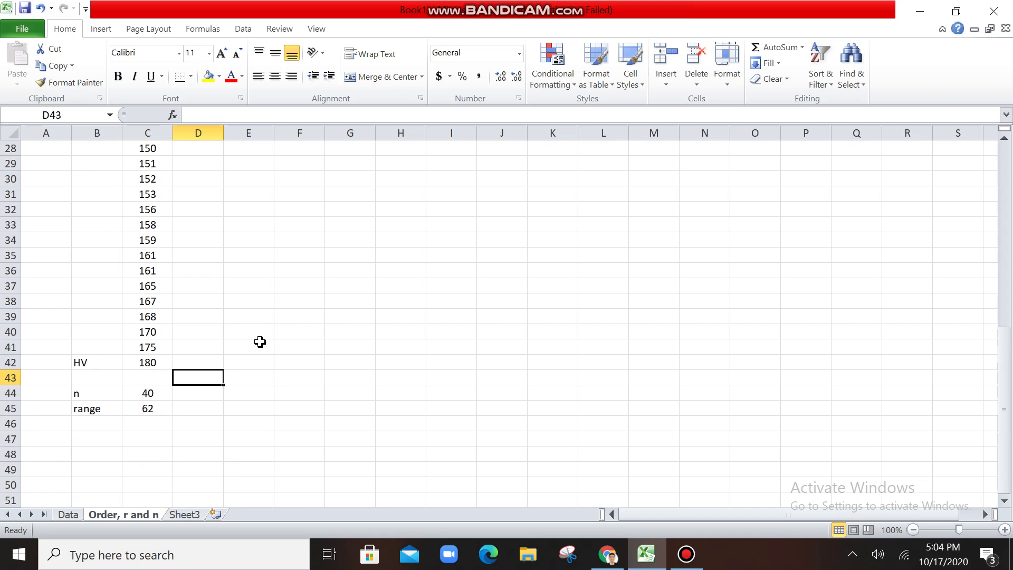
scroll(260, 342, "up", 2)
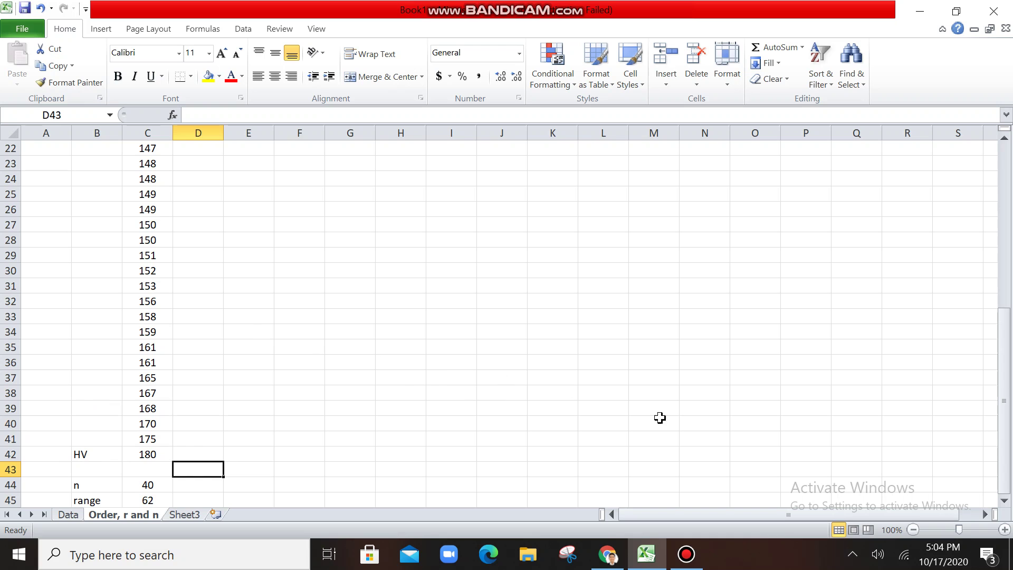
scroll(446, 372, "down", 2)
scroll(446, 372, "up", 9)
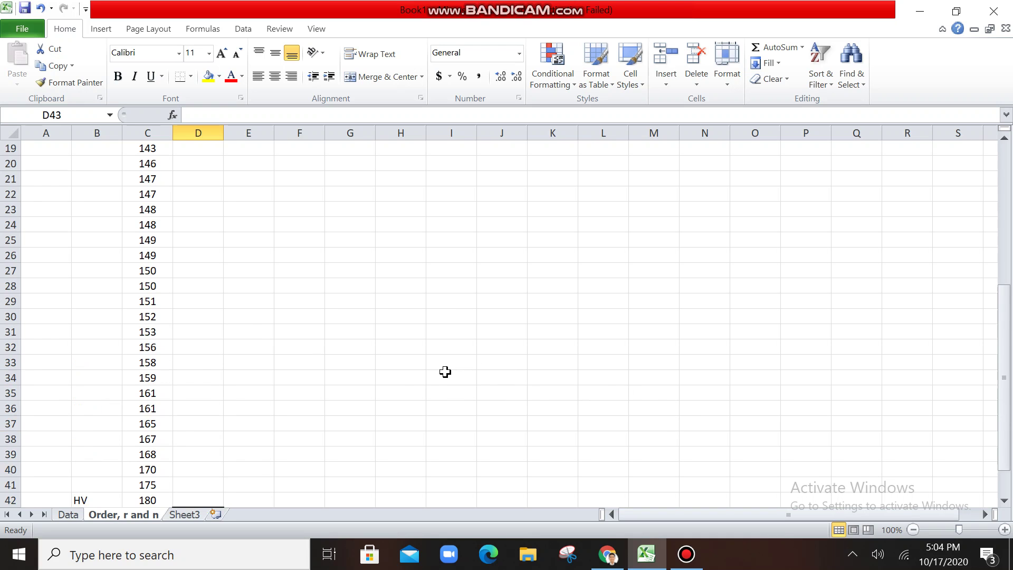
scroll(445, 374, "down", 8)
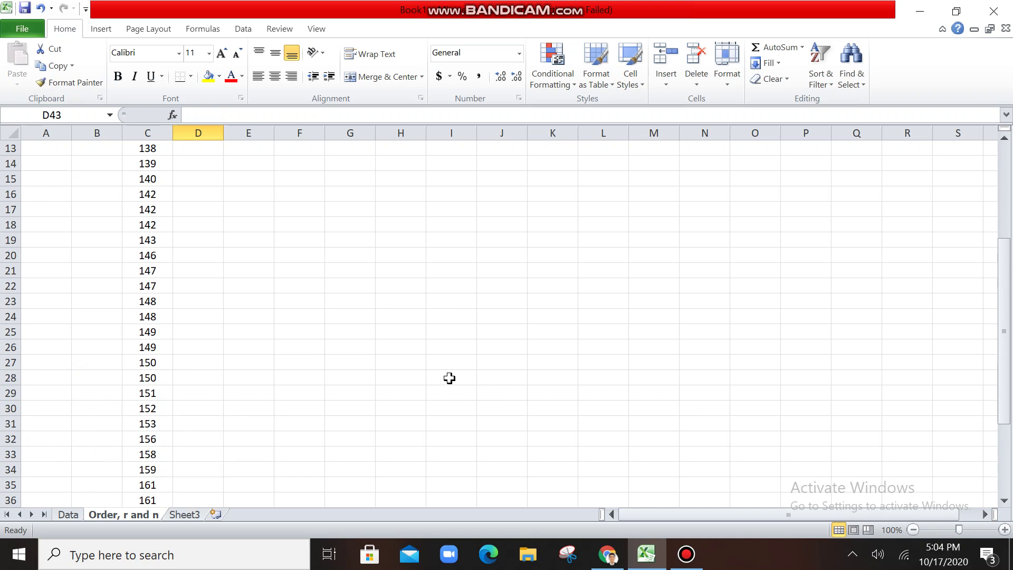